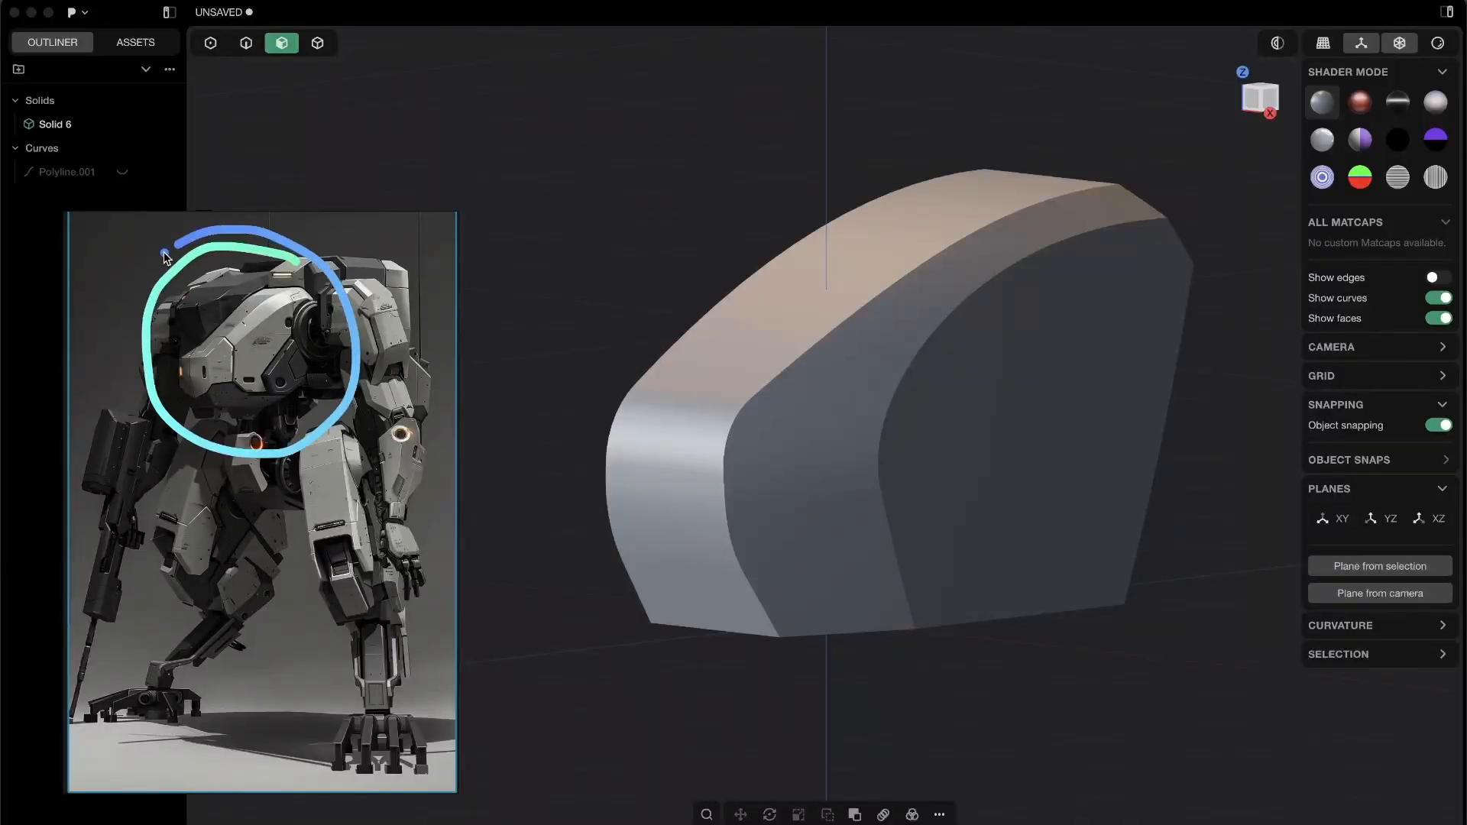
- Sketch the planned detail line over the solid, then undo back to the plain extruded body
mouse_move(845, 590)
mouse_down()
mouse_move(974, 275)
mouse_move(1111, 218)
mouse_up()
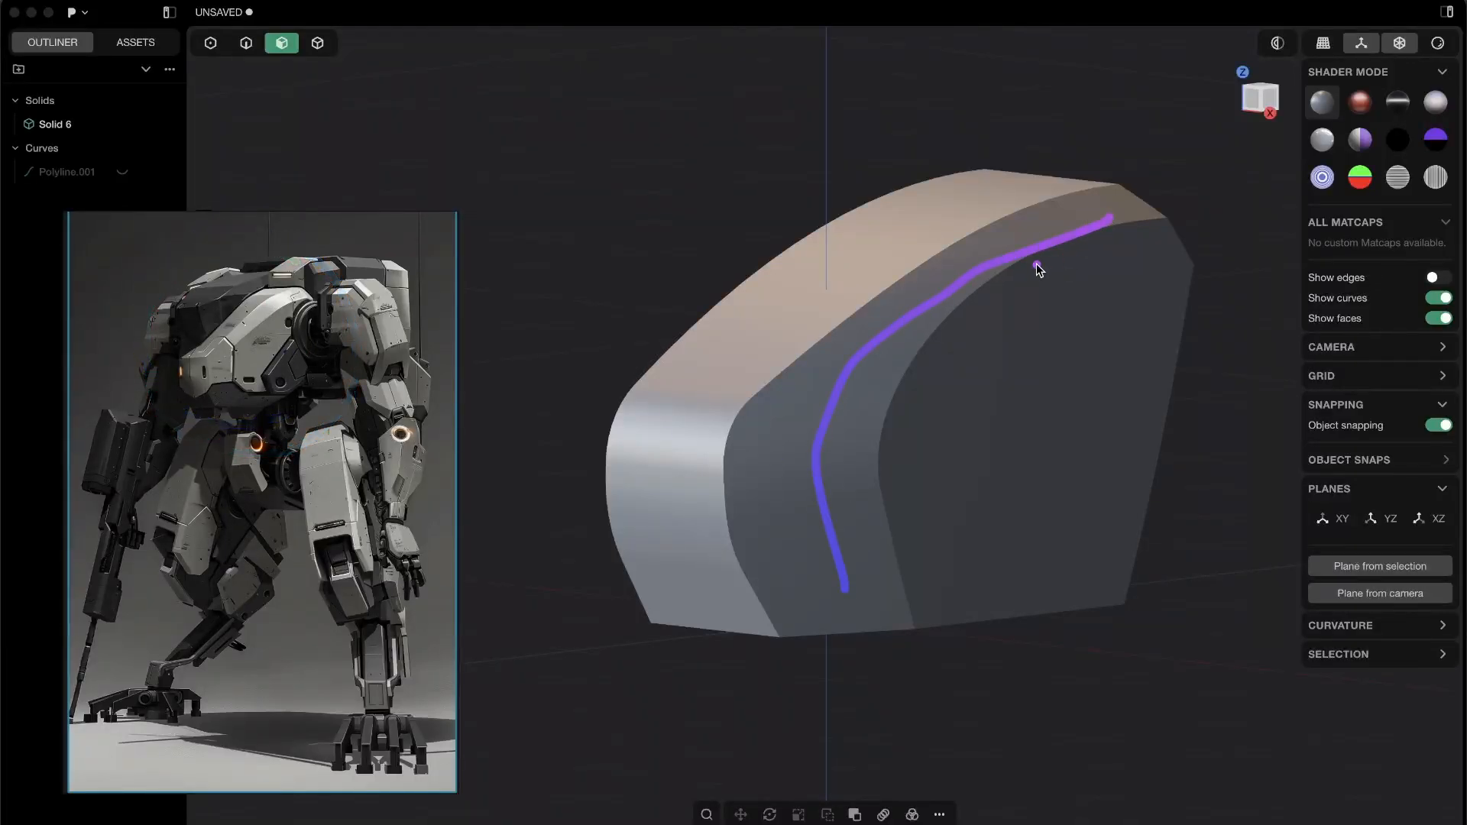
shift+middle_drag(986, 362, 906, 376)
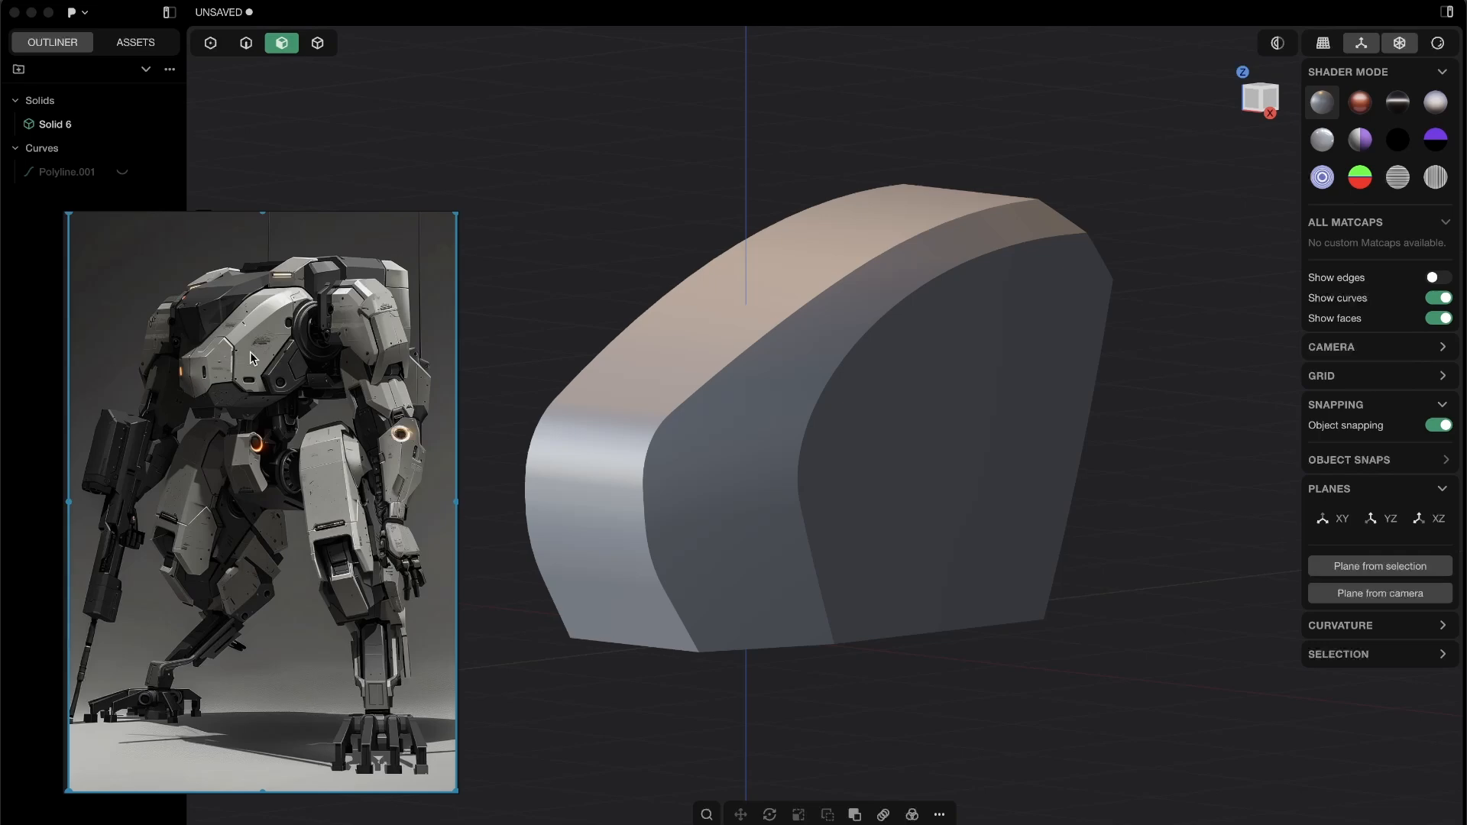
scroll(230, 332, up, 5)
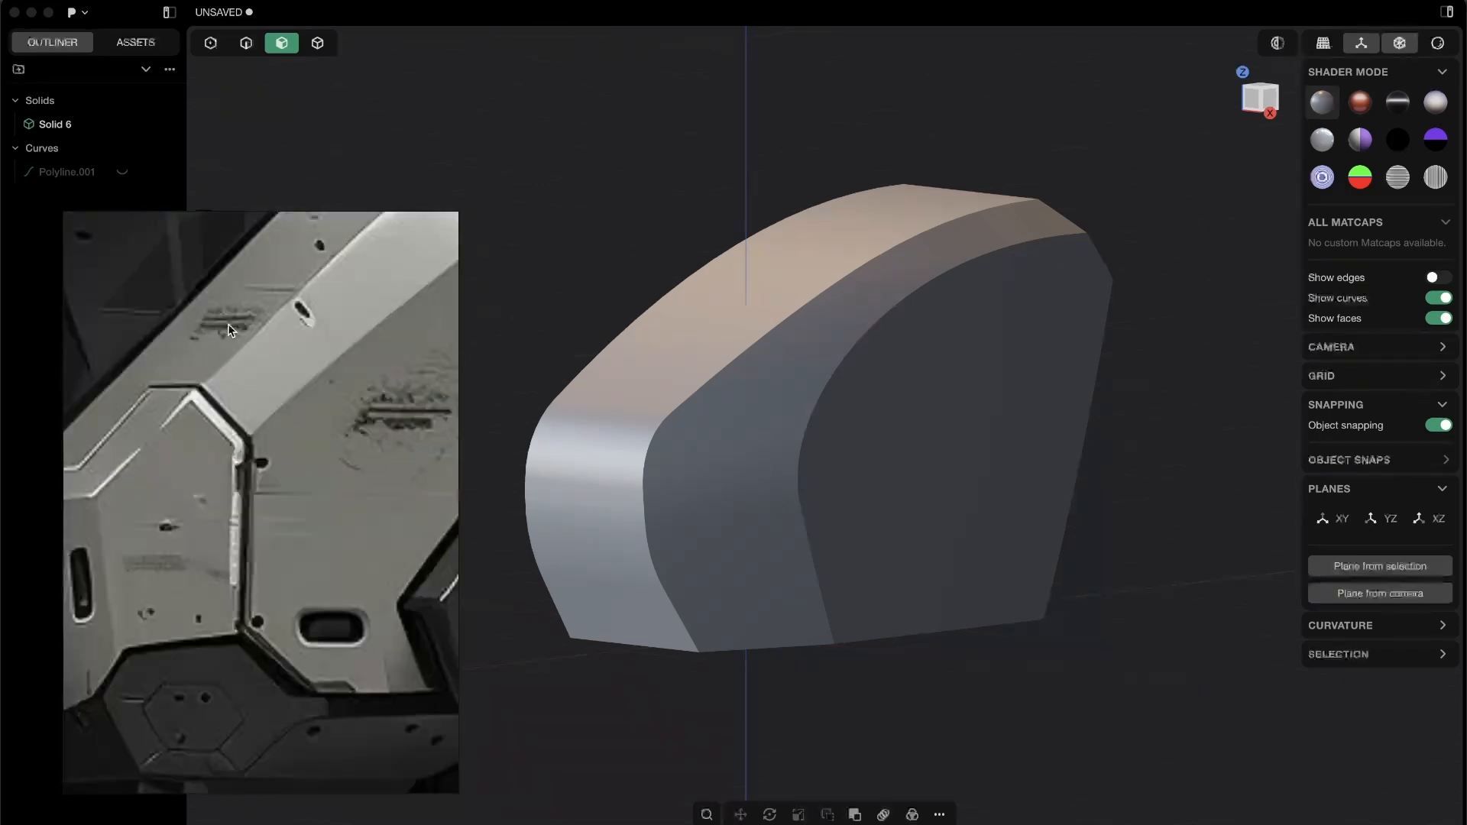
scroll(230, 331, up, 3)
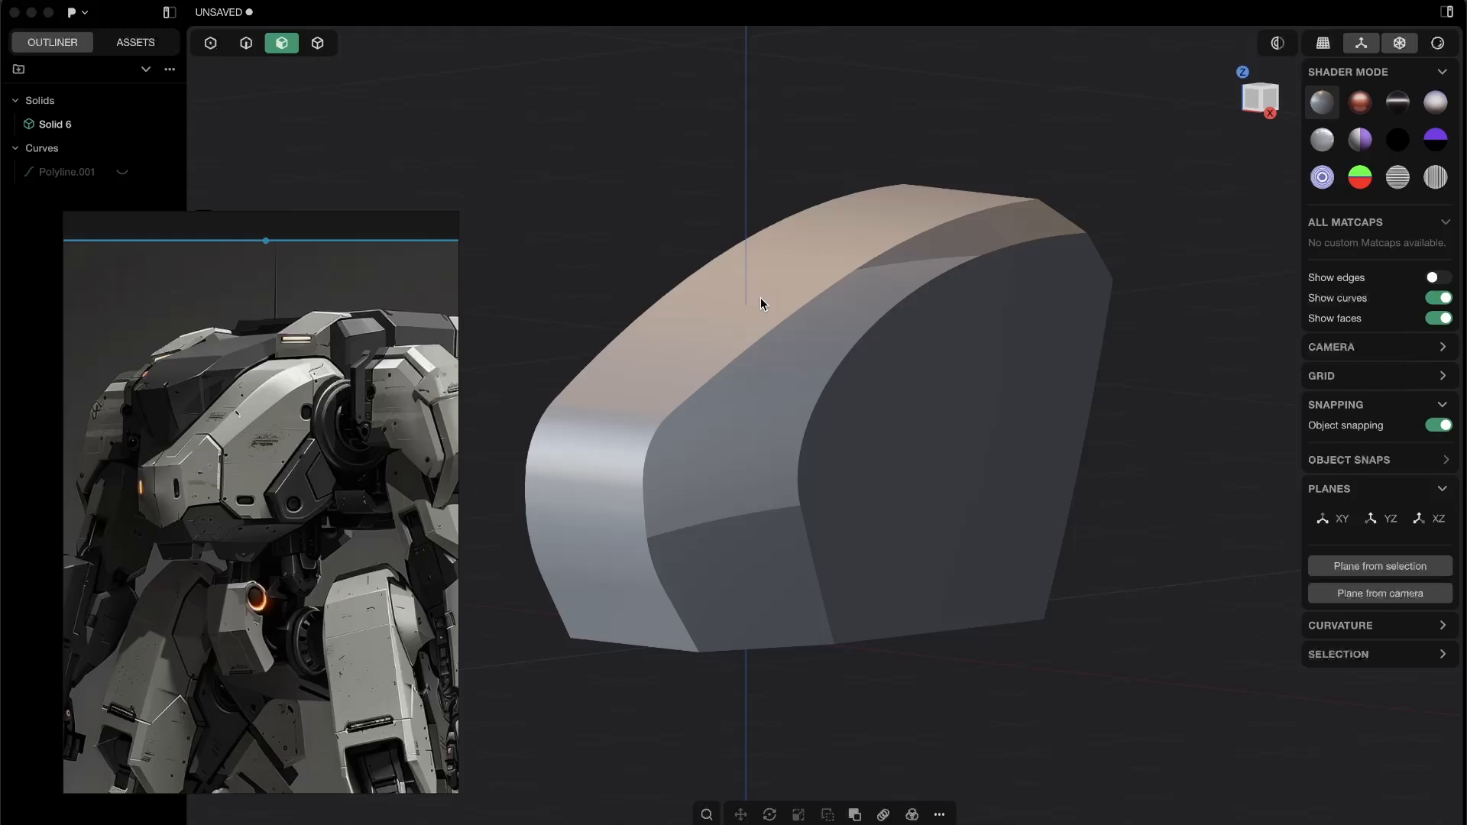
mouse_move(721, 199)
middle_down()
mouse_move(845, 367)
mouse_move(775, 351)
middle_up()
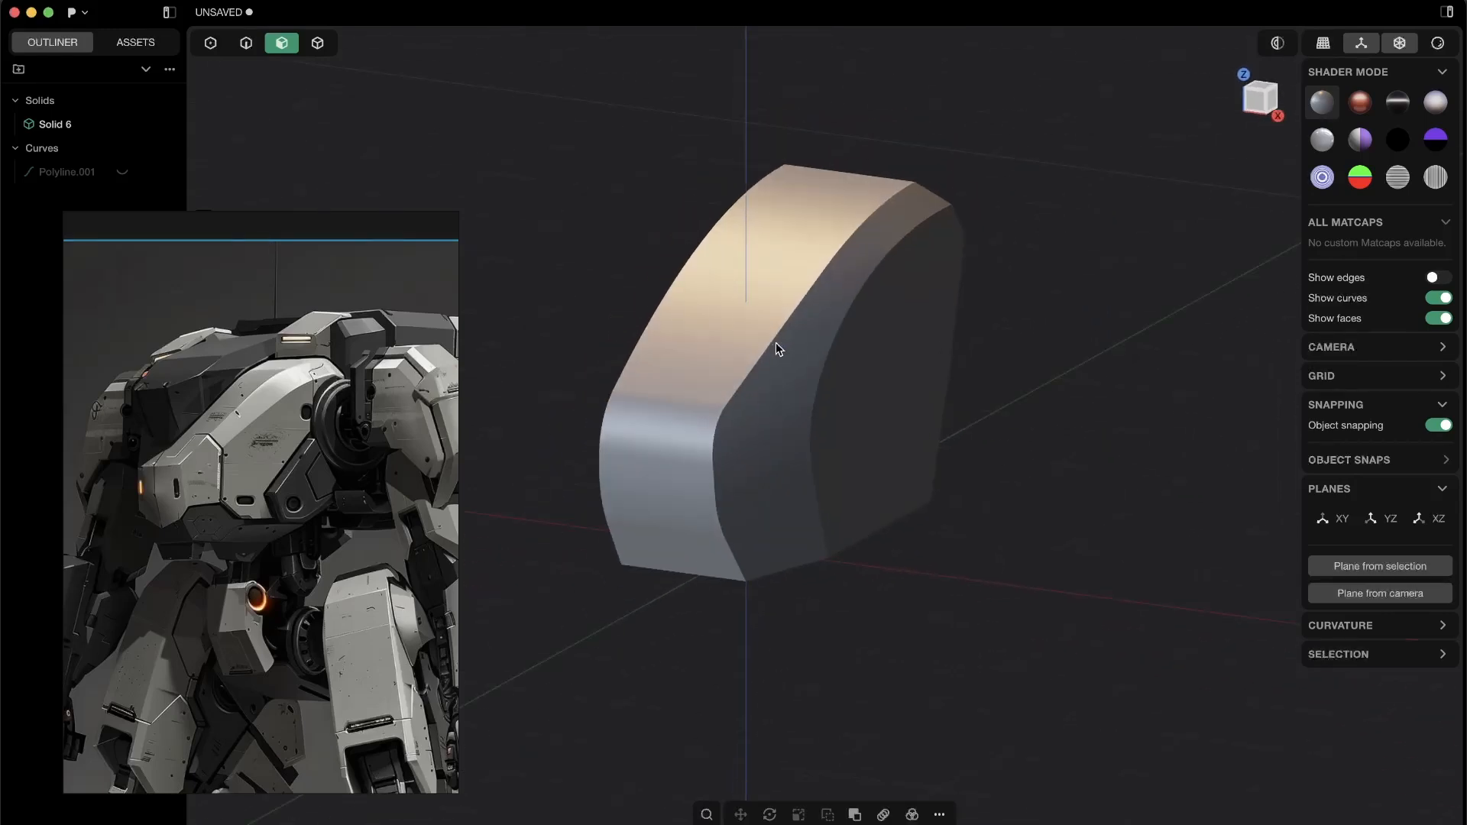
key(ctrl+z)
- Select the Polyline.001 profile curve and hide it with H
key(2)
mouse_move(770, 287)
middle_down()
mouse_move(685, 402)
mouse_move(616, 368)
mouse_move(754, 314)
middle_up()
click(750, 315)
mouse_move(815, 367)
middle_down()
mouse_move(727, 305)
mouse_move(762, 372)
middle_up()
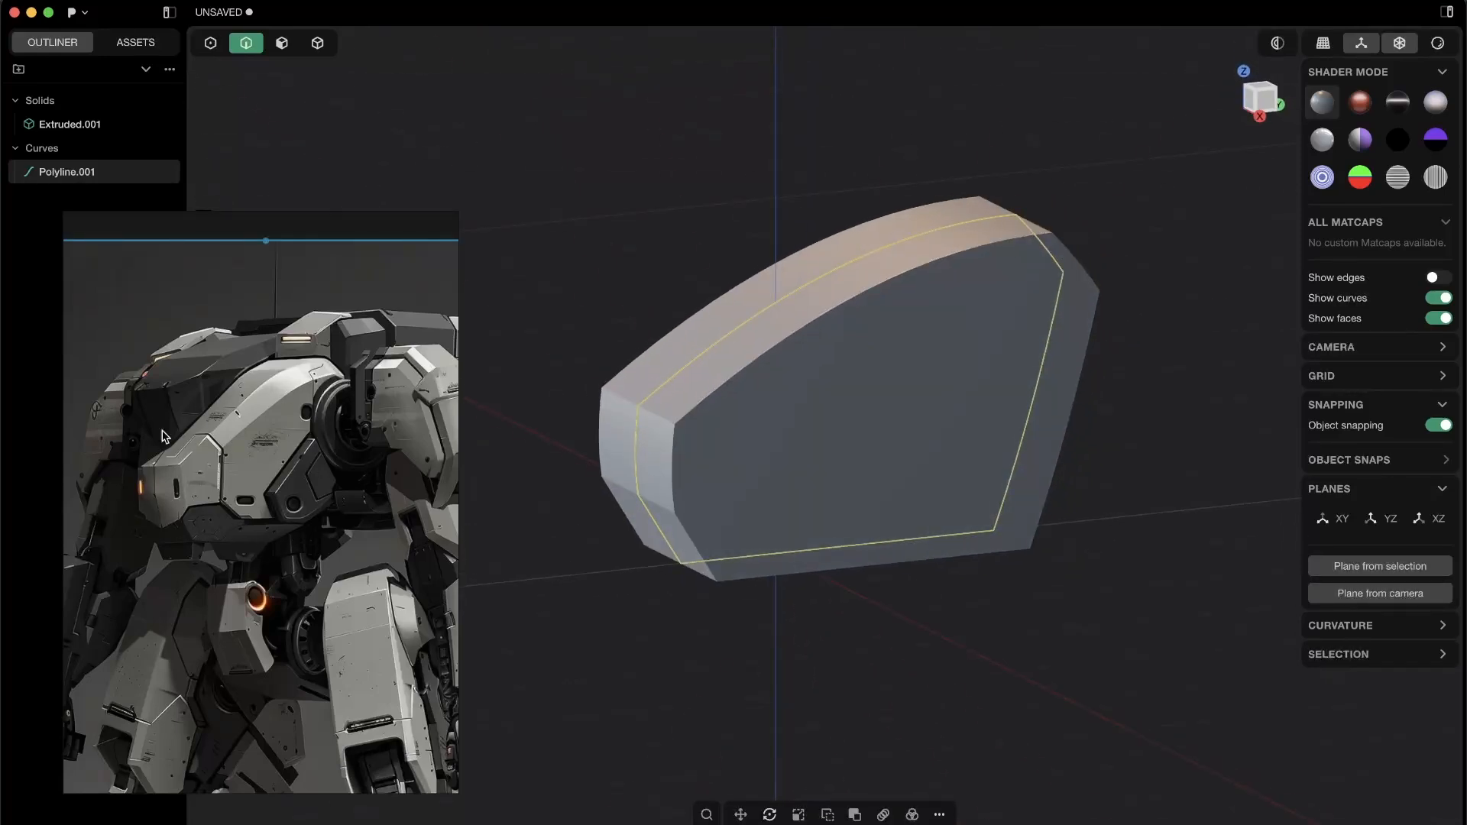
middle_drag(799, 346, 786, 295)
key(g)
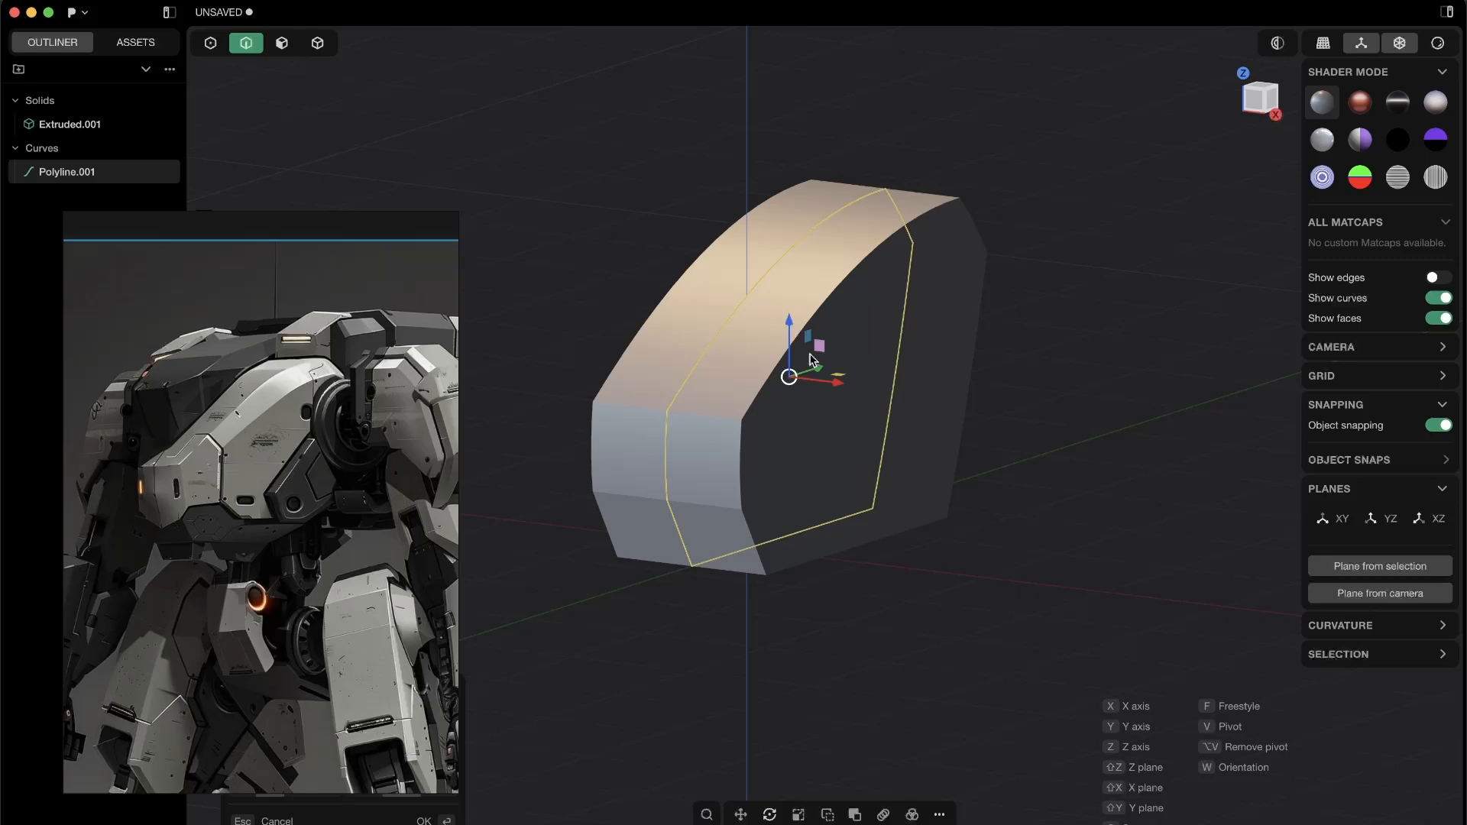
key(h)
- Orbit around the extruded body to inspect it from several angles
mouse_move(819, 370)
middle_down()
mouse_move(735, 456)
mouse_move(778, 389)
middle_up()
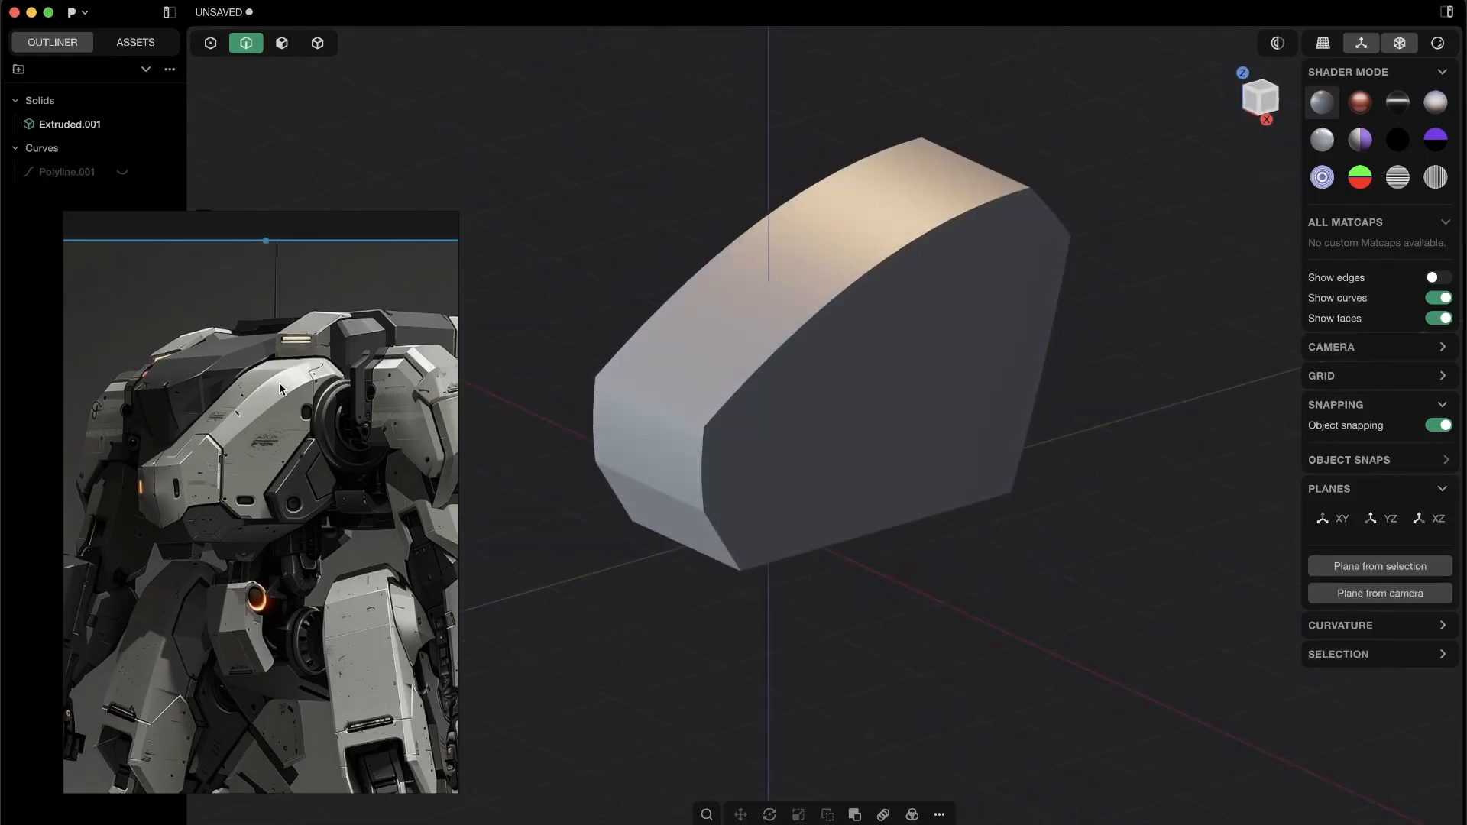
middle_drag(798, 380, 837, 329)
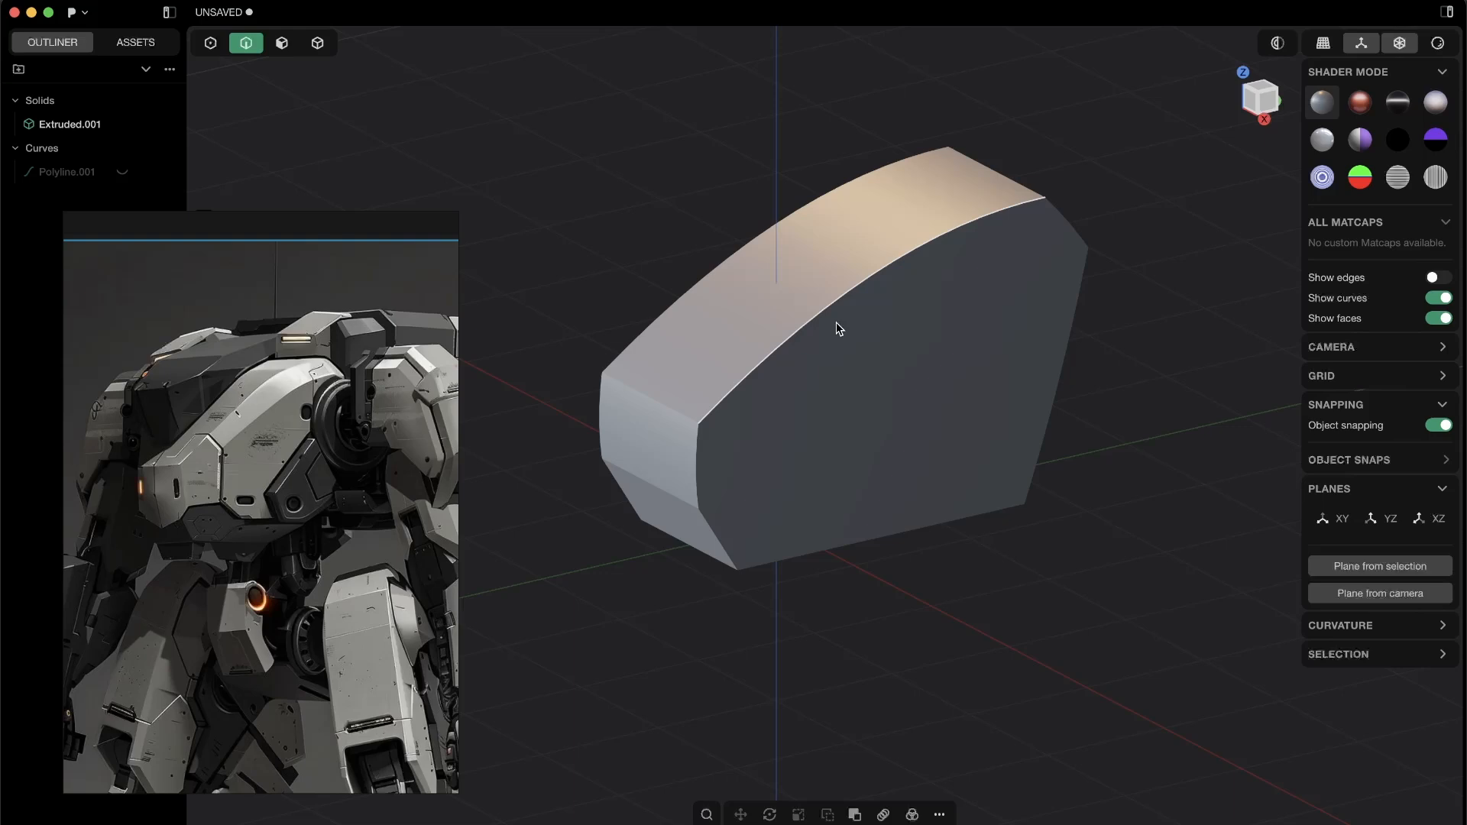
mouse_move(645, 385)
middle_down()
mouse_move(727, 399)
mouse_move(733, 383)
mouse_move(845, 384)
mouse_move(753, 367)
mouse_move(786, 435)
mouse_move(870, 256)
middle_up()
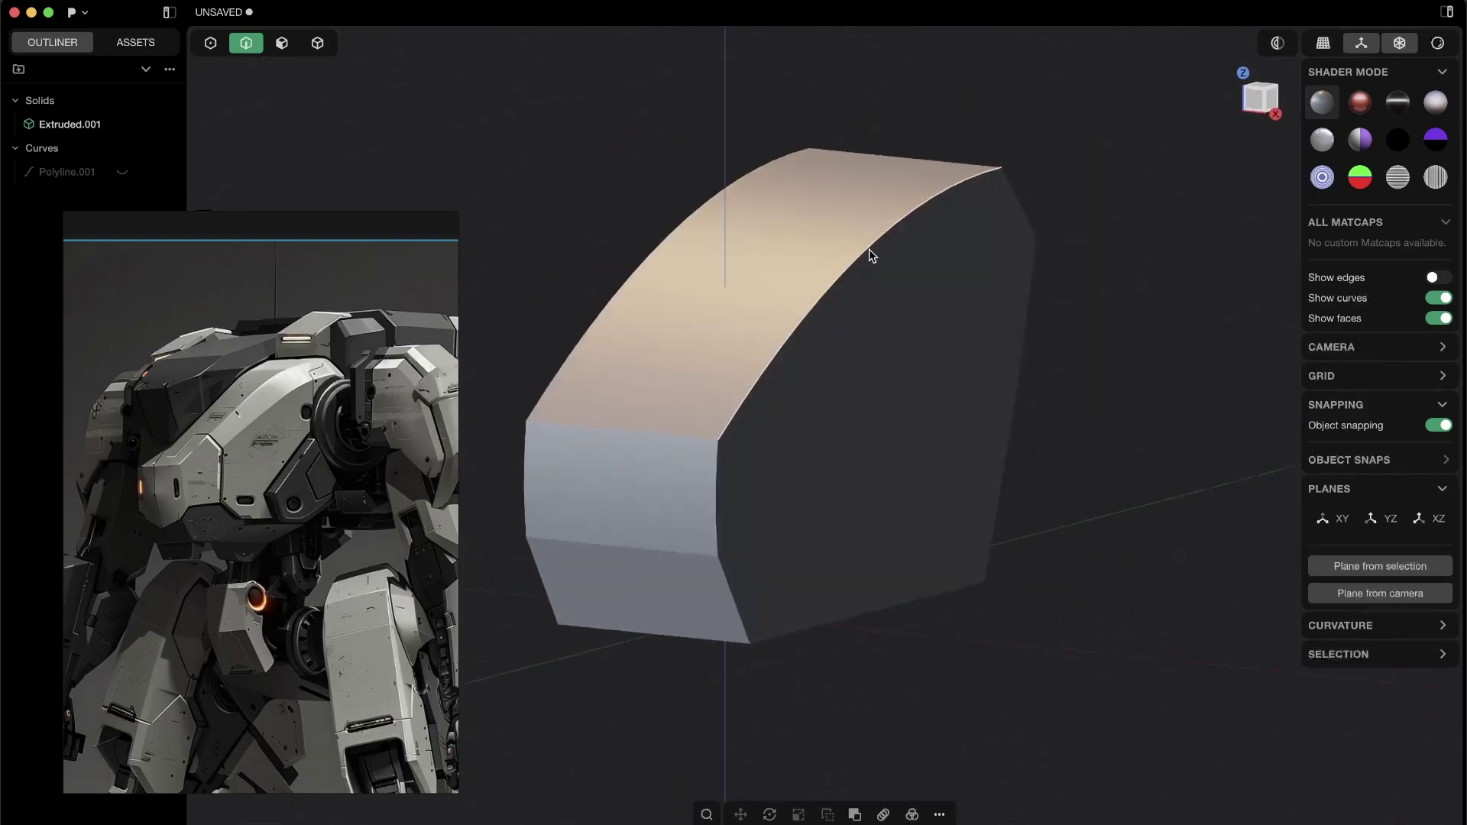
click(805, 321)
key(f)
middle_drag(796, 371, 810, 394)
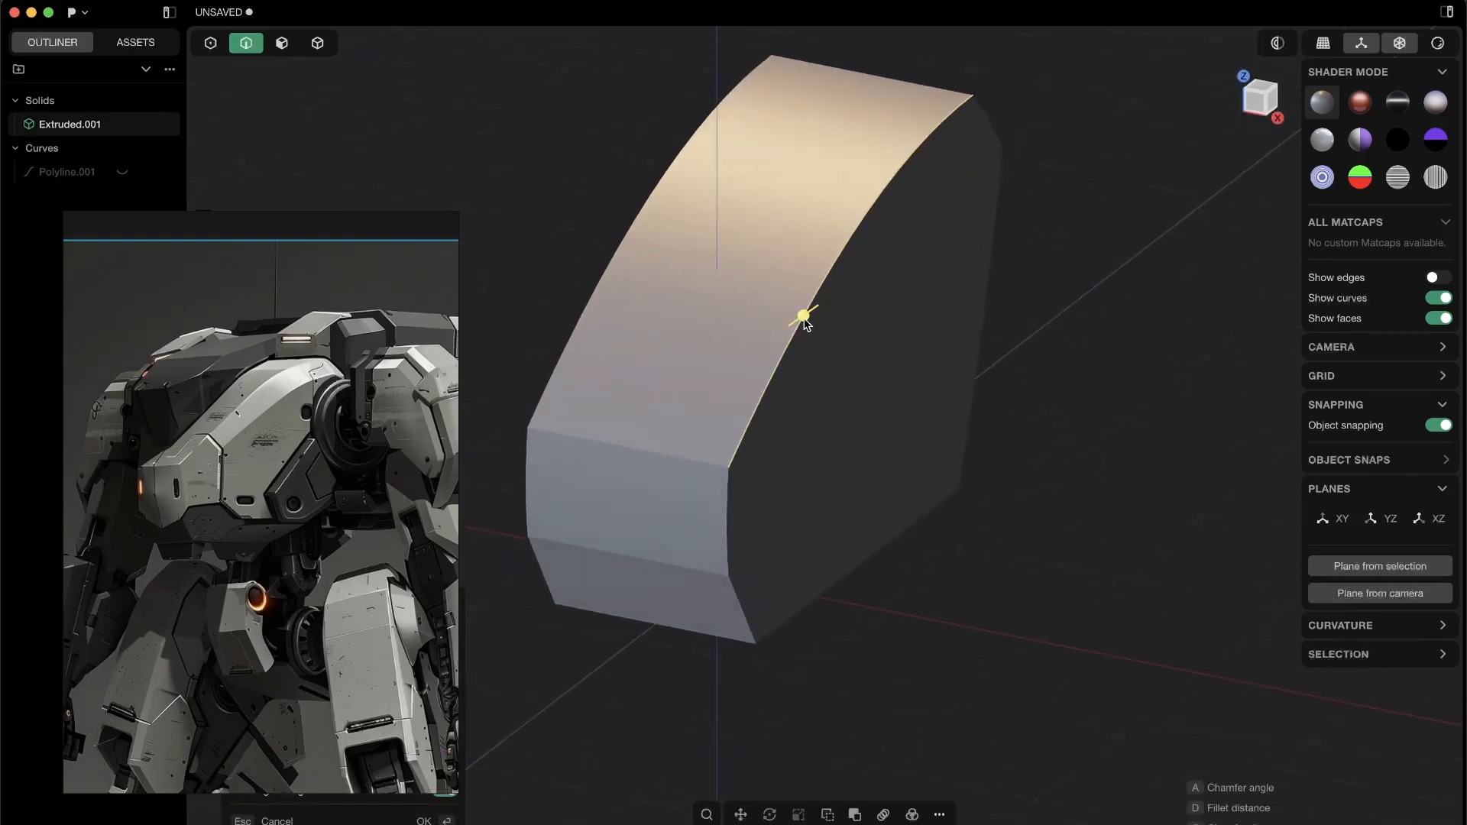
drag(805, 322, 807, 358)
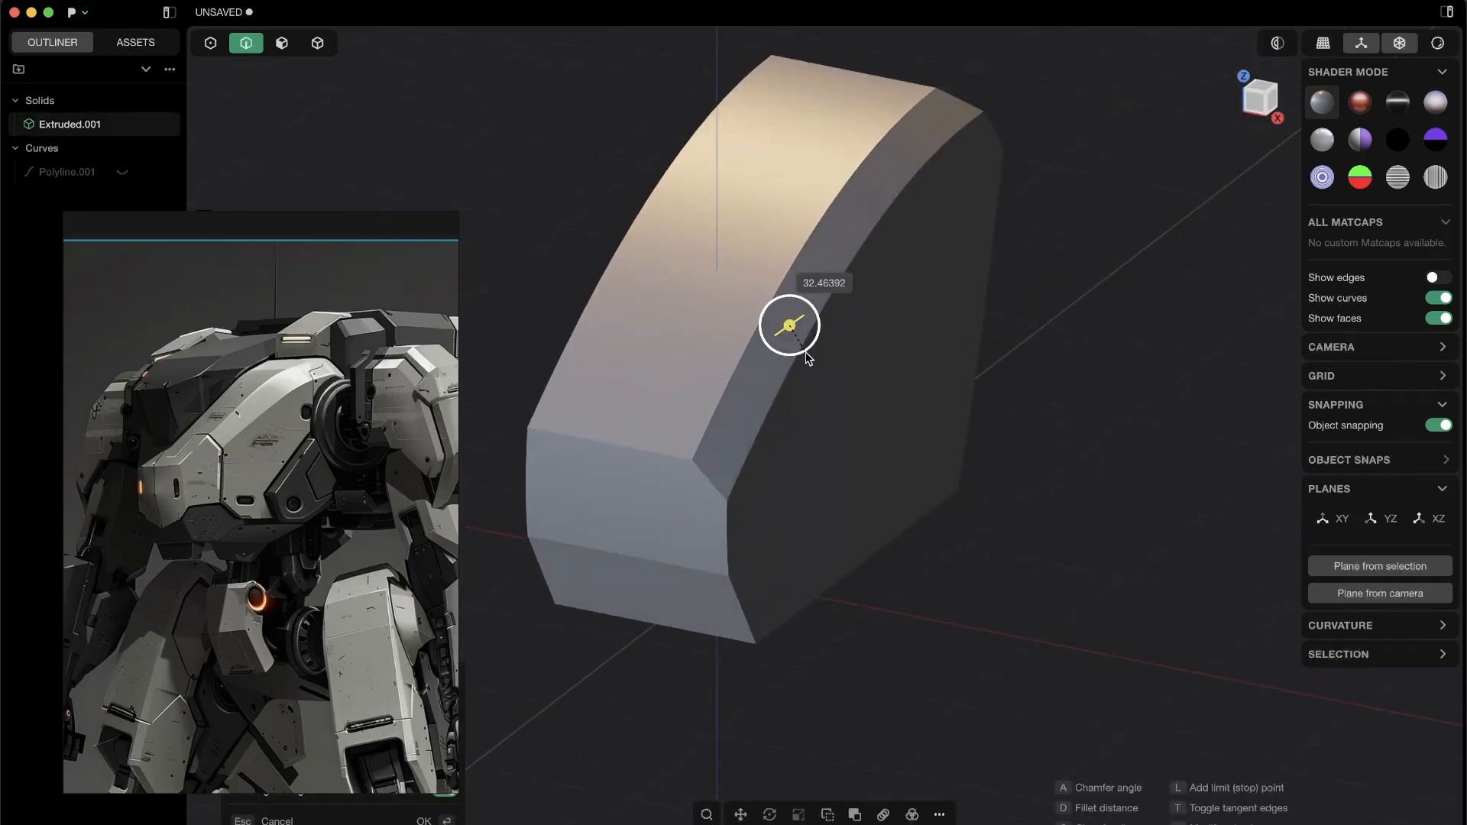
middle_drag(808, 349, 744, 303)
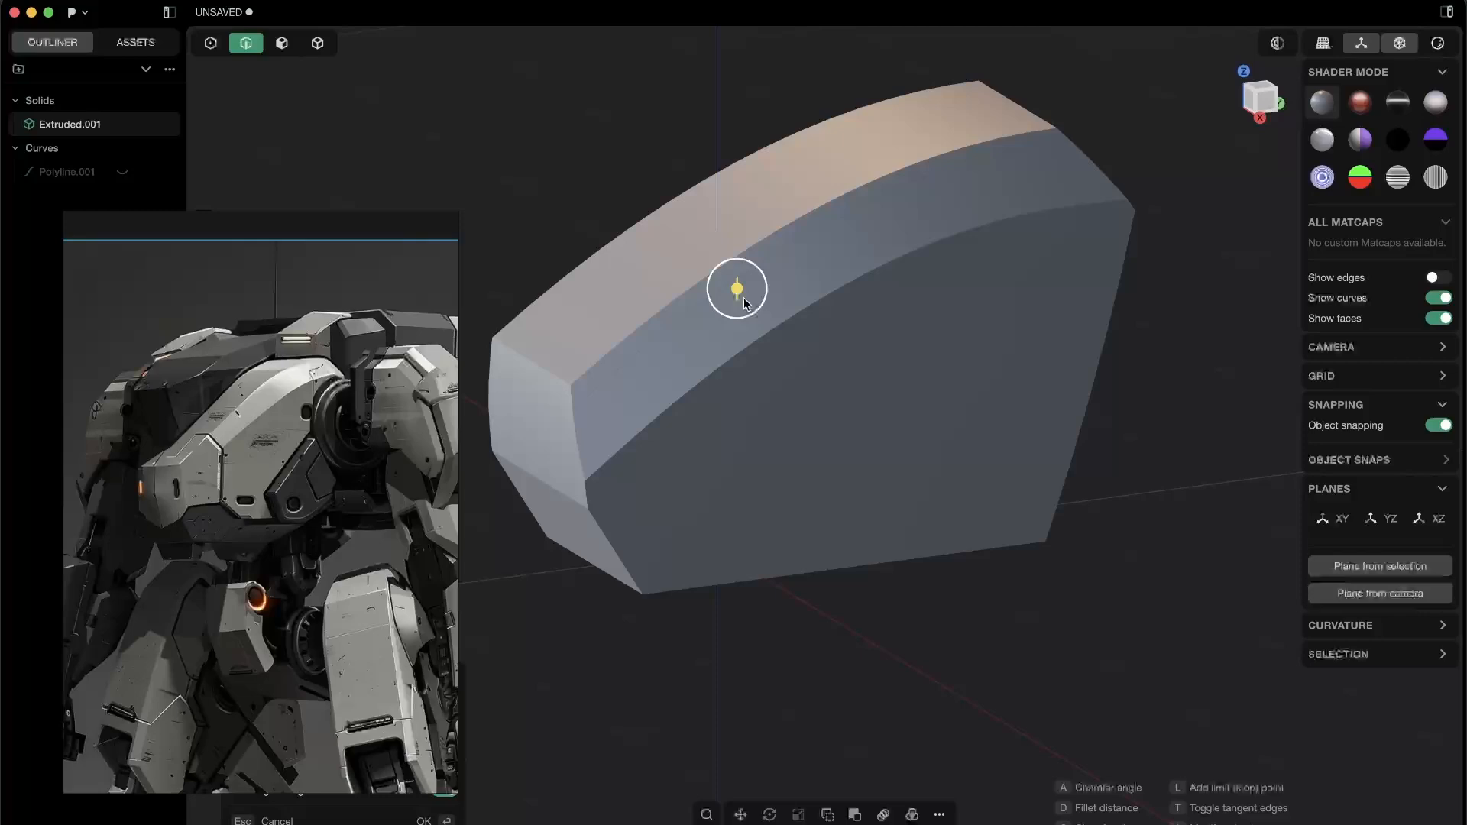
drag(743, 301, 740, 290)
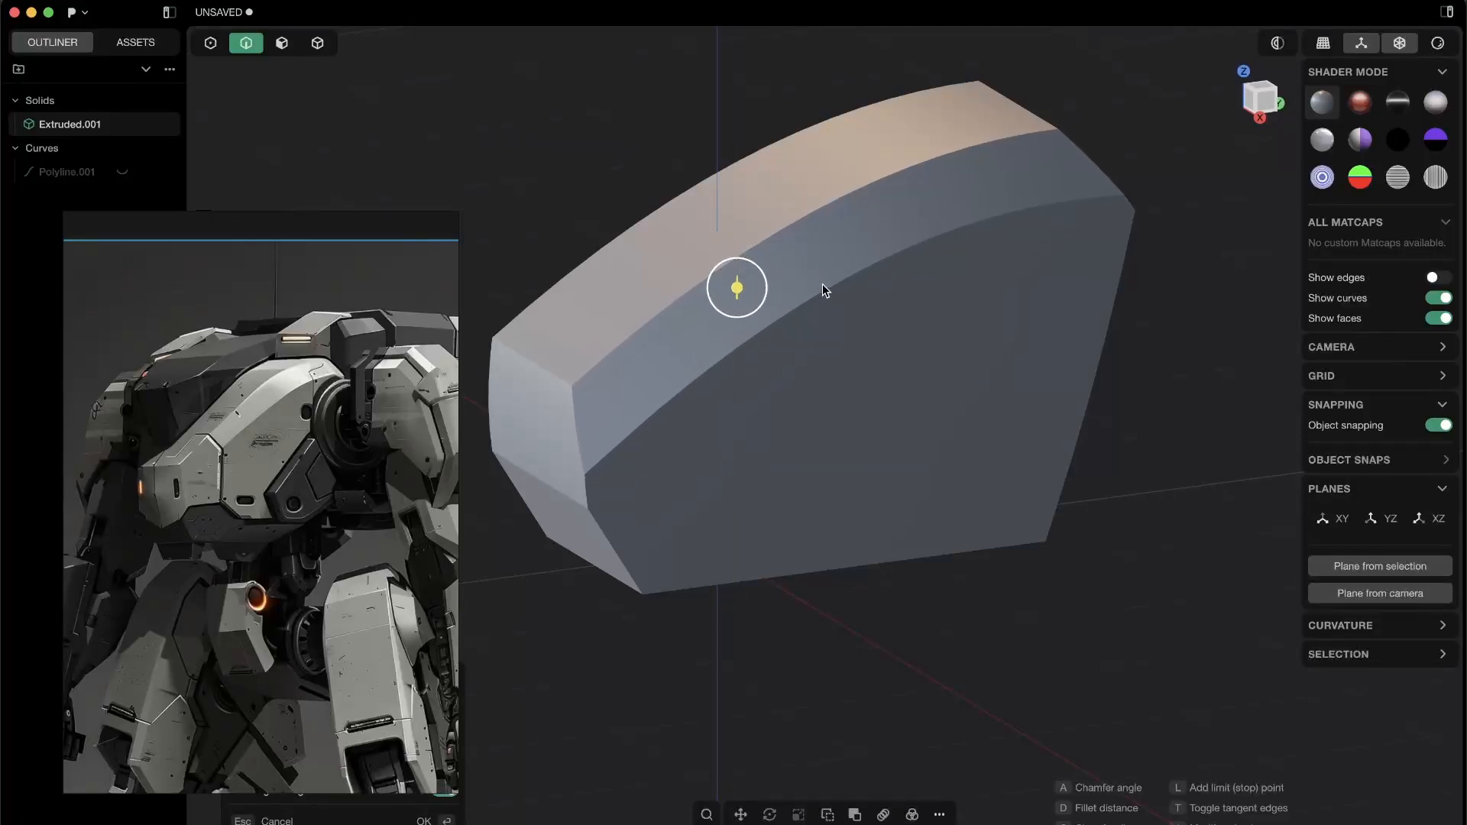
key(Return)
middle_drag(823, 285, 875, 286)
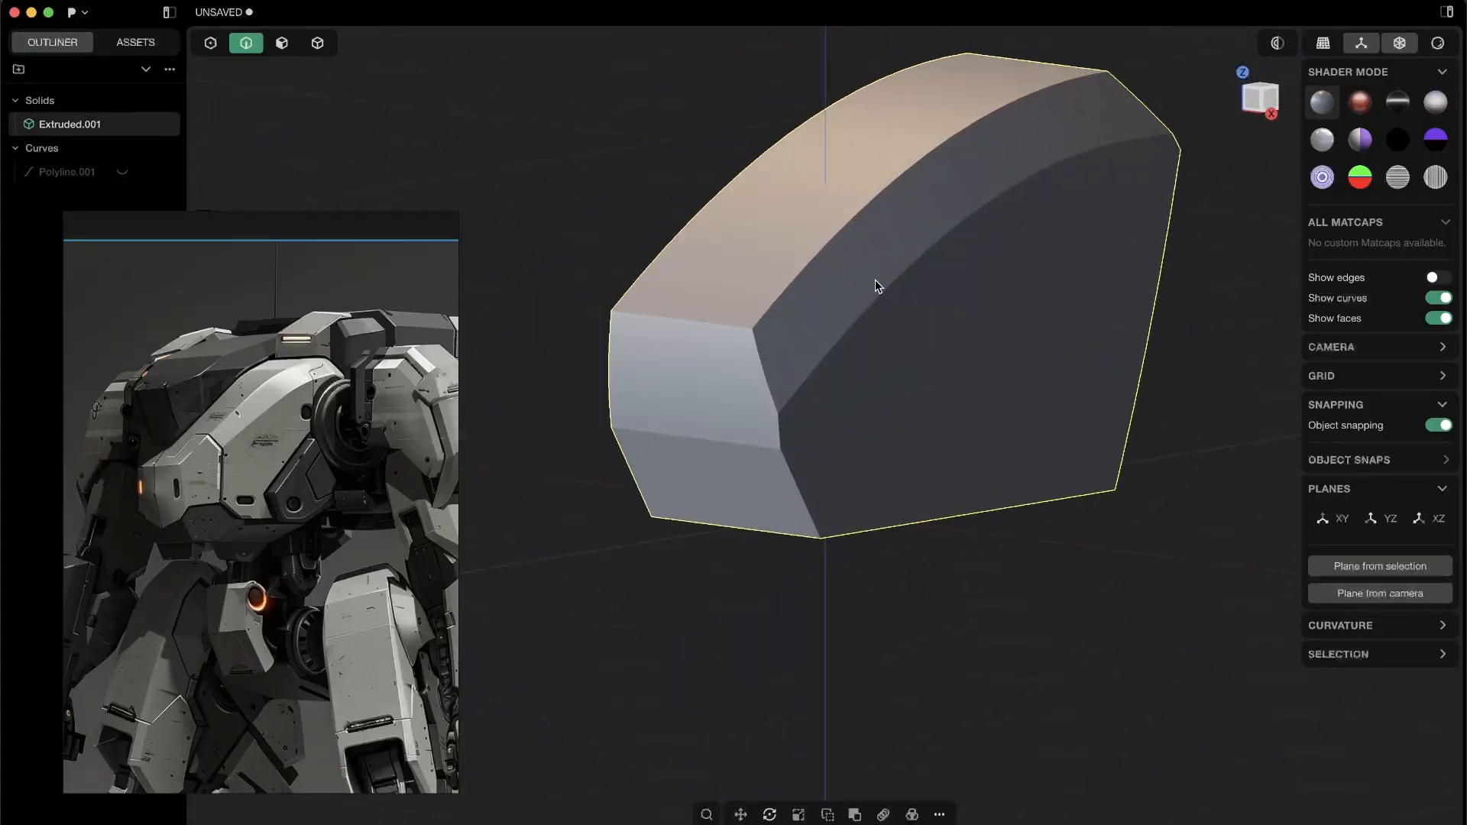
middle_drag(597, 379, 799, 342)
key(3)
click(799, 343)
key(o)
mouse_move(874, 245)
middle_down()
mouse_move(920, 99)
mouse_move(761, 301)
middle_up()
middle_drag(745, 670, 727, 436)
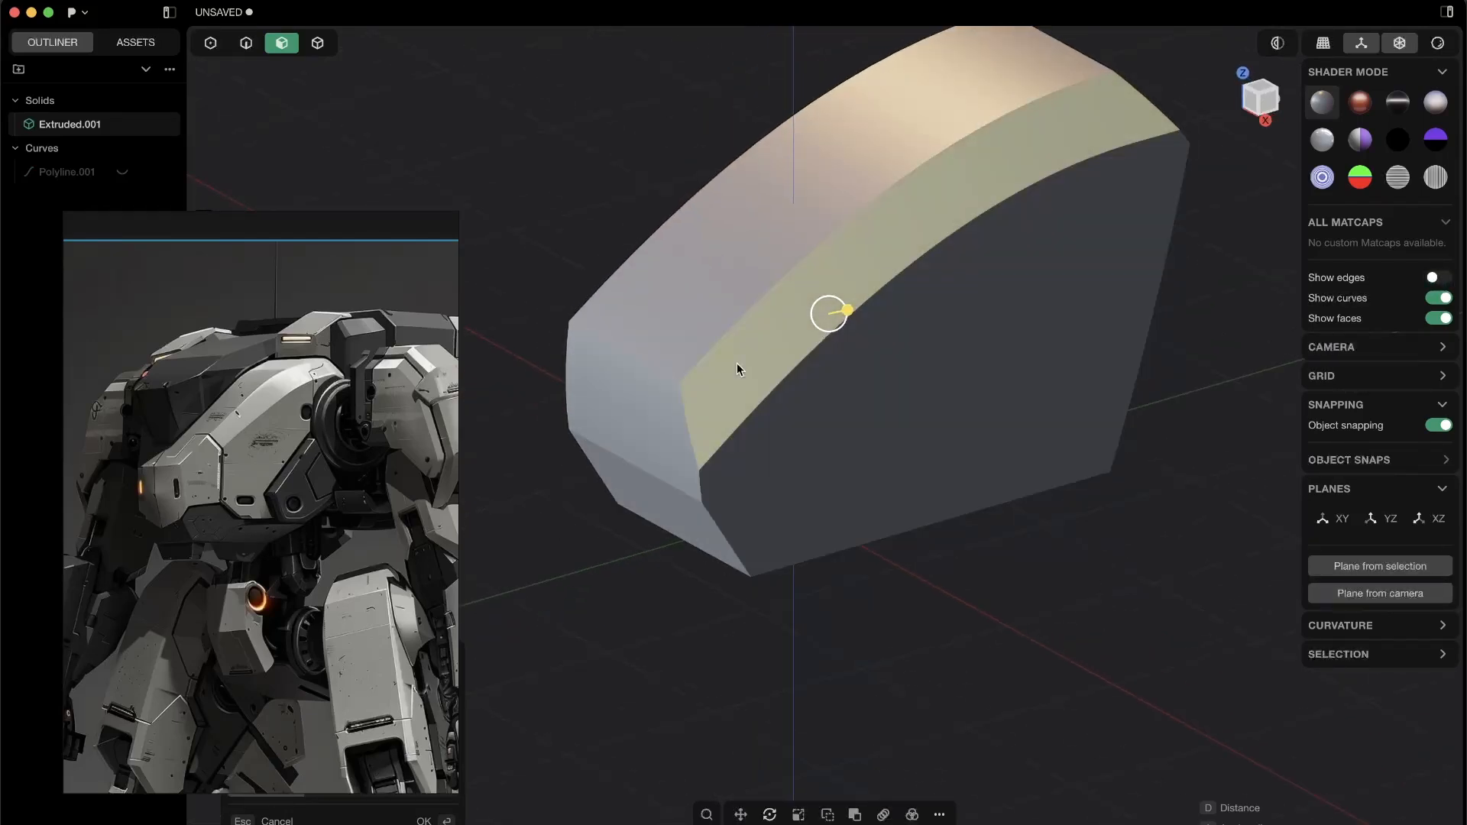
mouse_move(740, 517)
middle_down()
mouse_move(779, 458)
mouse_move(682, 396)
mouse_move(705, 597)
mouse_move(747, 459)
mouse_move(657, 389)
mouse_move(714, 461)
middle_up()
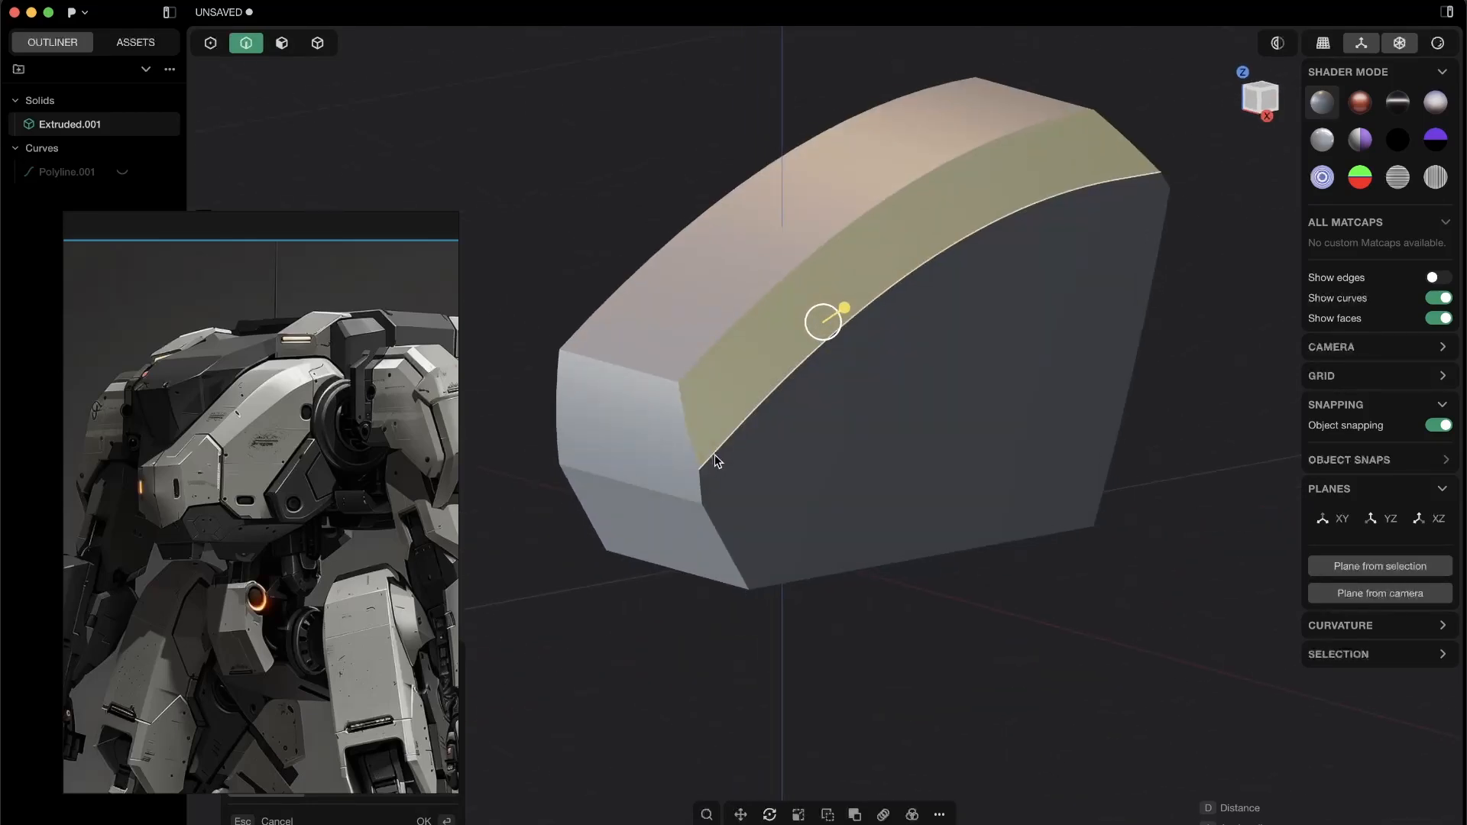
key(Escape)
- Preview a wide fillet on the top front edge, then discard it to keep sharp edges
click(762, 433)
key(f)
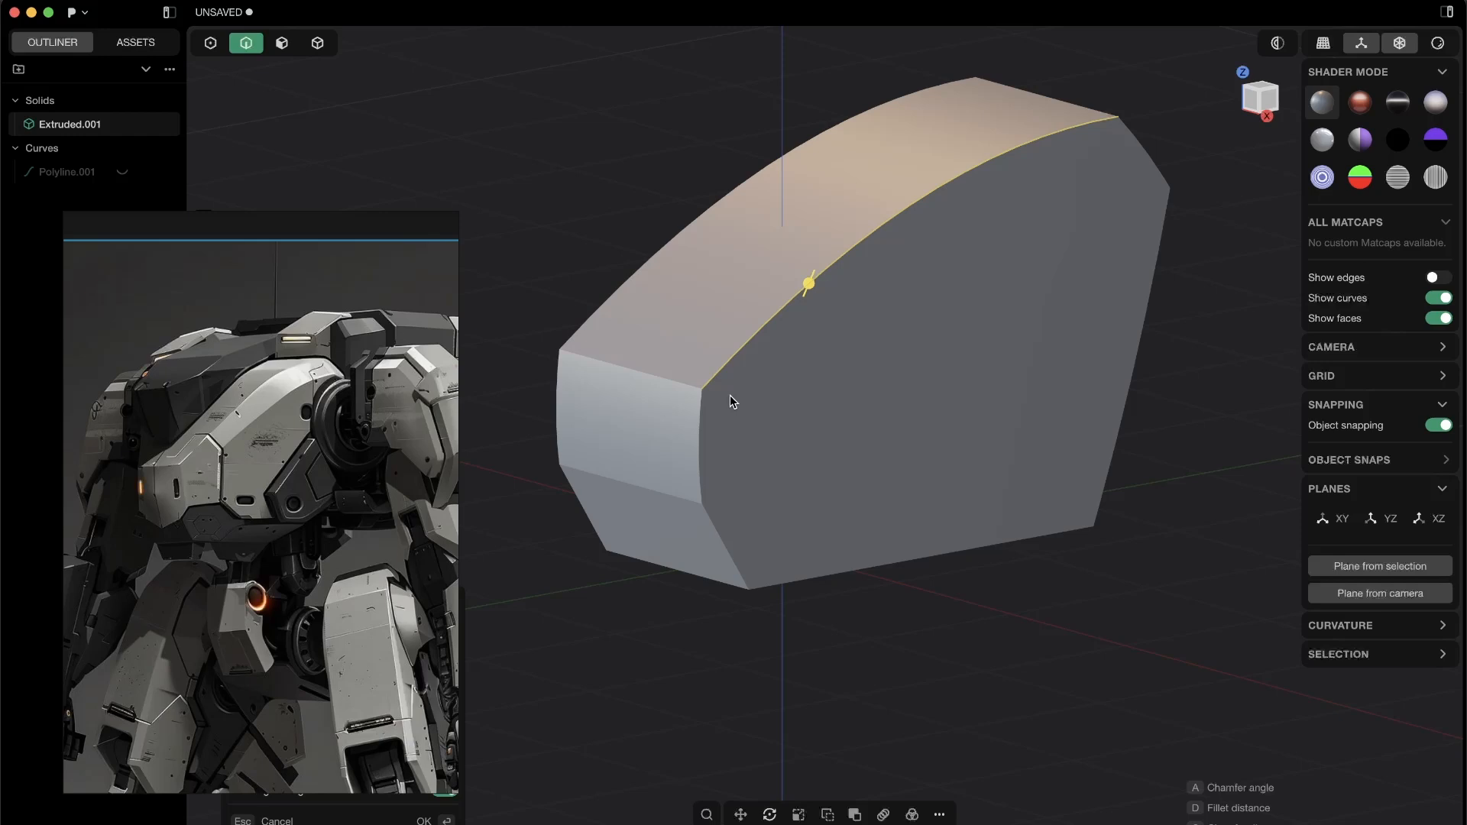
drag(724, 547, 737, 505)
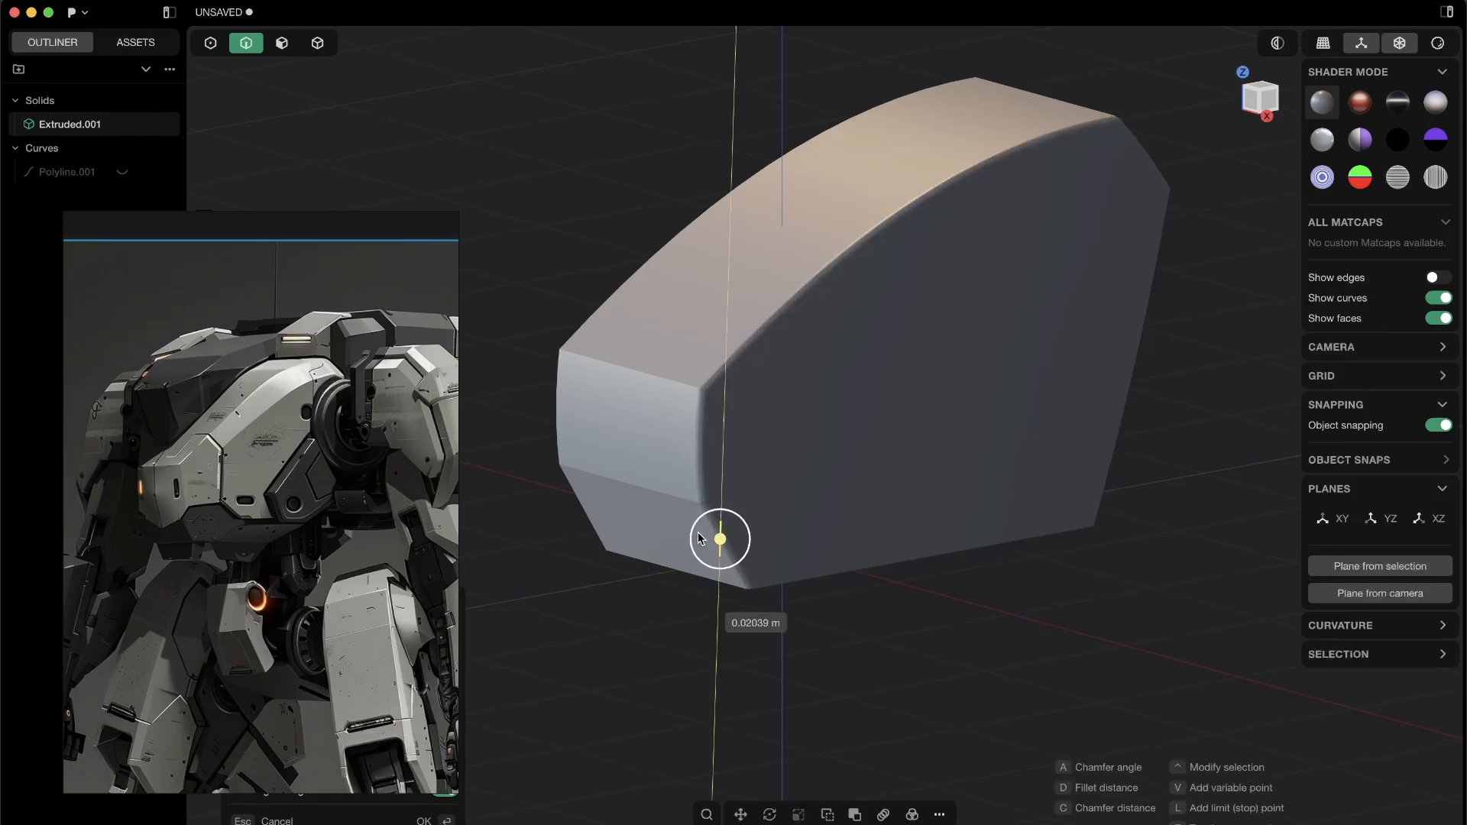
mouse_move(804, 441)
middle_down()
mouse_move(746, 377)
mouse_move(780, 415)
mouse_move(753, 398)
middle_up()
mouse_move(684, 459)
middle_down()
mouse_move(851, 394)
mouse_move(760, 397)
mouse_move(724, 444)
mouse_move(768, 469)
middle_up()
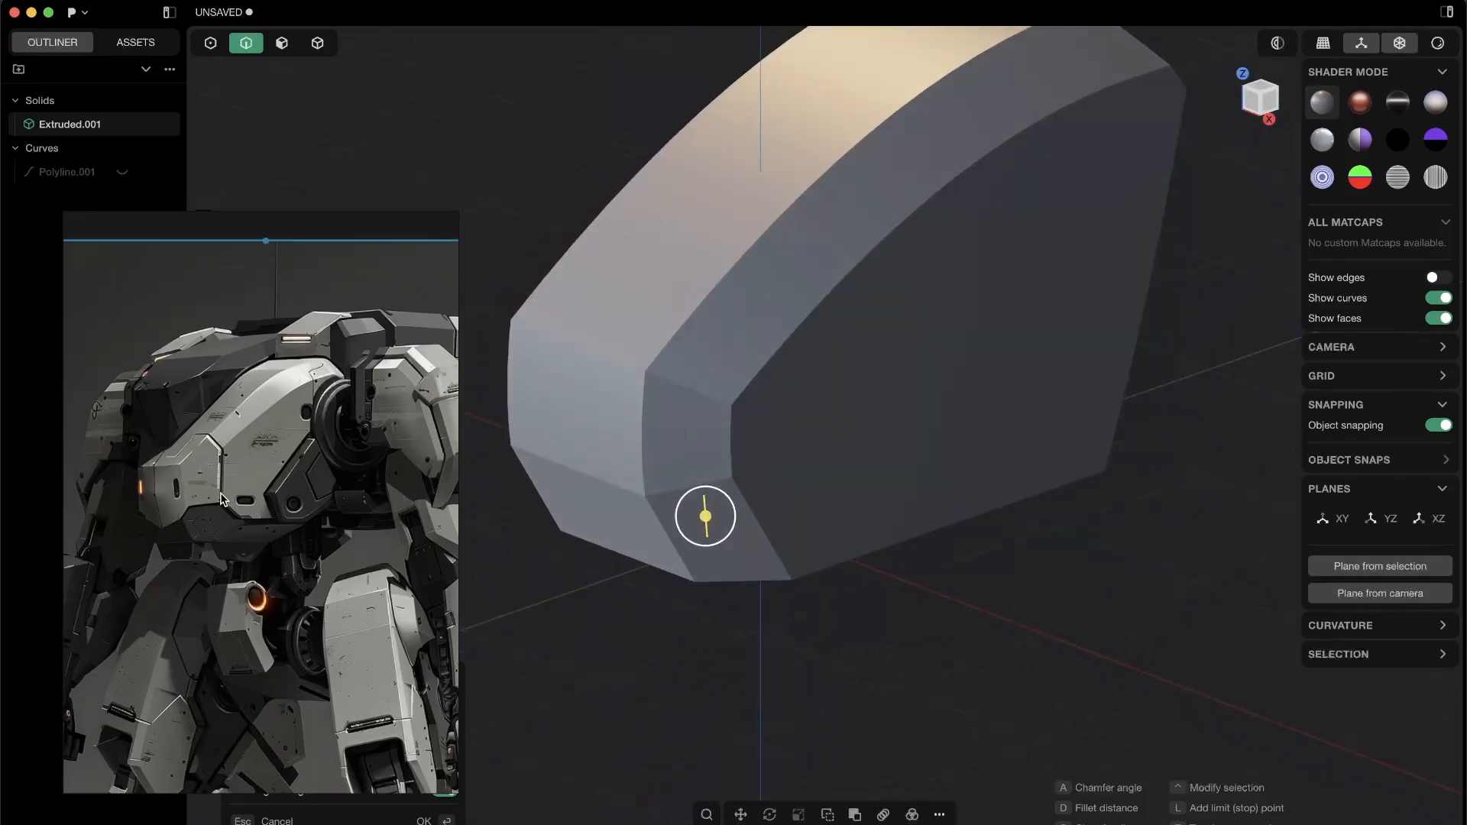
click(961, 563)
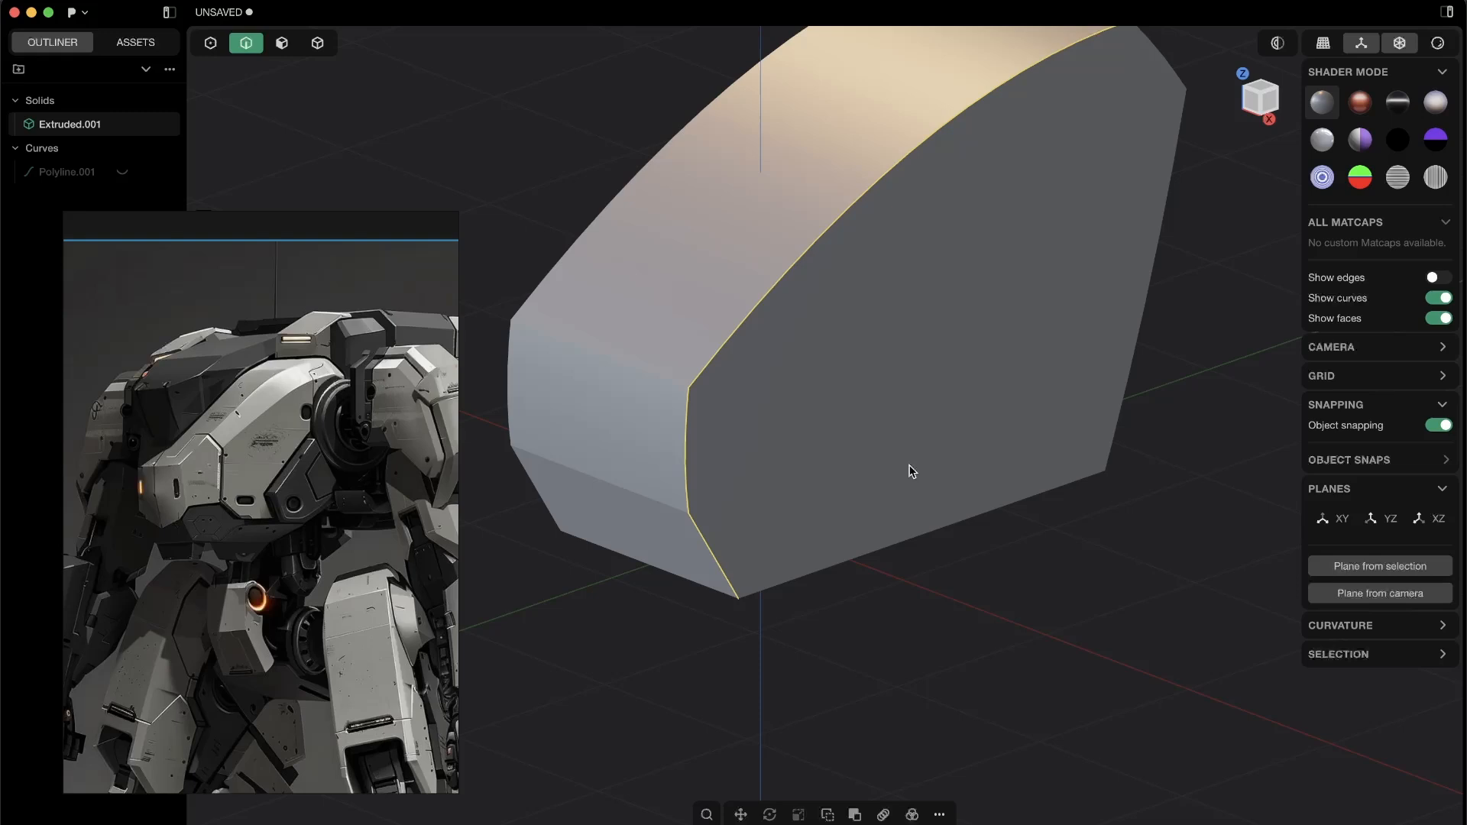
- Chamfer the top corner edge, dragging the handle to set its width
click(753, 319)
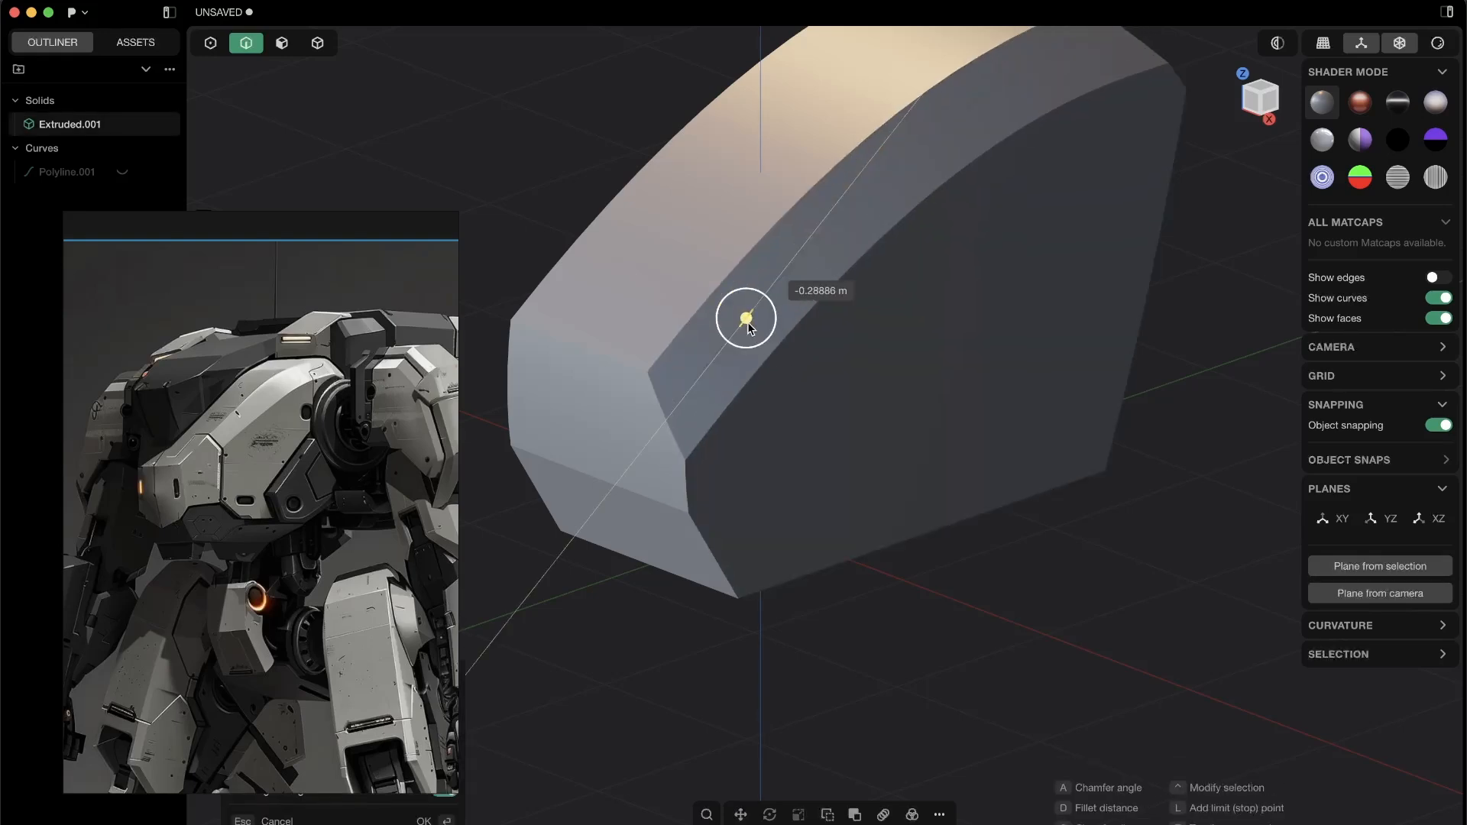
drag(754, 318, 775, 335)
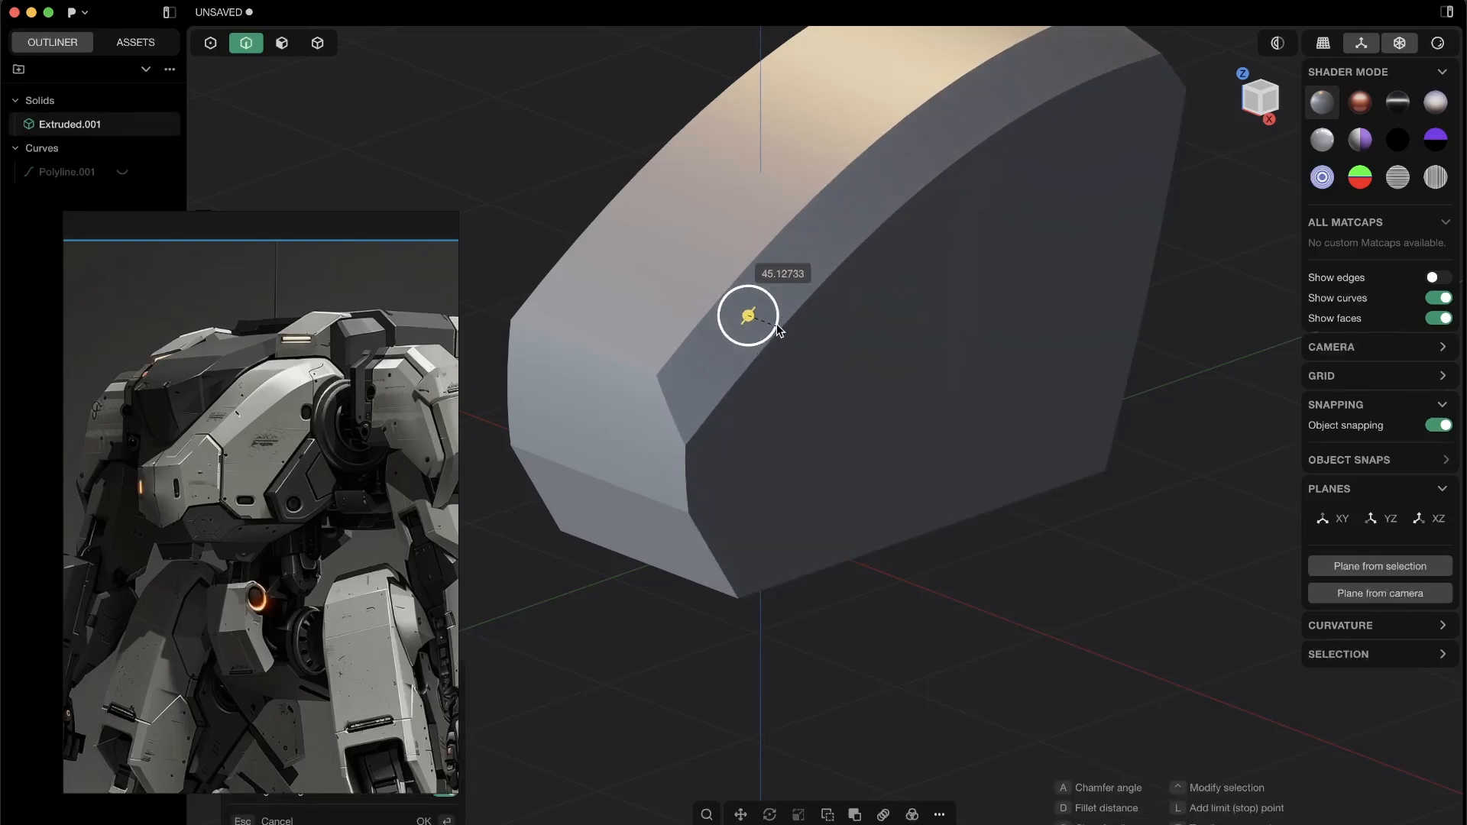
mouse_move(795, 324)
middle_down()
mouse_move(904, 301)
mouse_move(803, 343)
mouse_move(875, 375)
mouse_move(827, 385)
middle_up()
- Confirm the chamfer, switch to Top view and draw a diagonal line from the lower corner past the right edge
key(Return)
click(1262, 94)
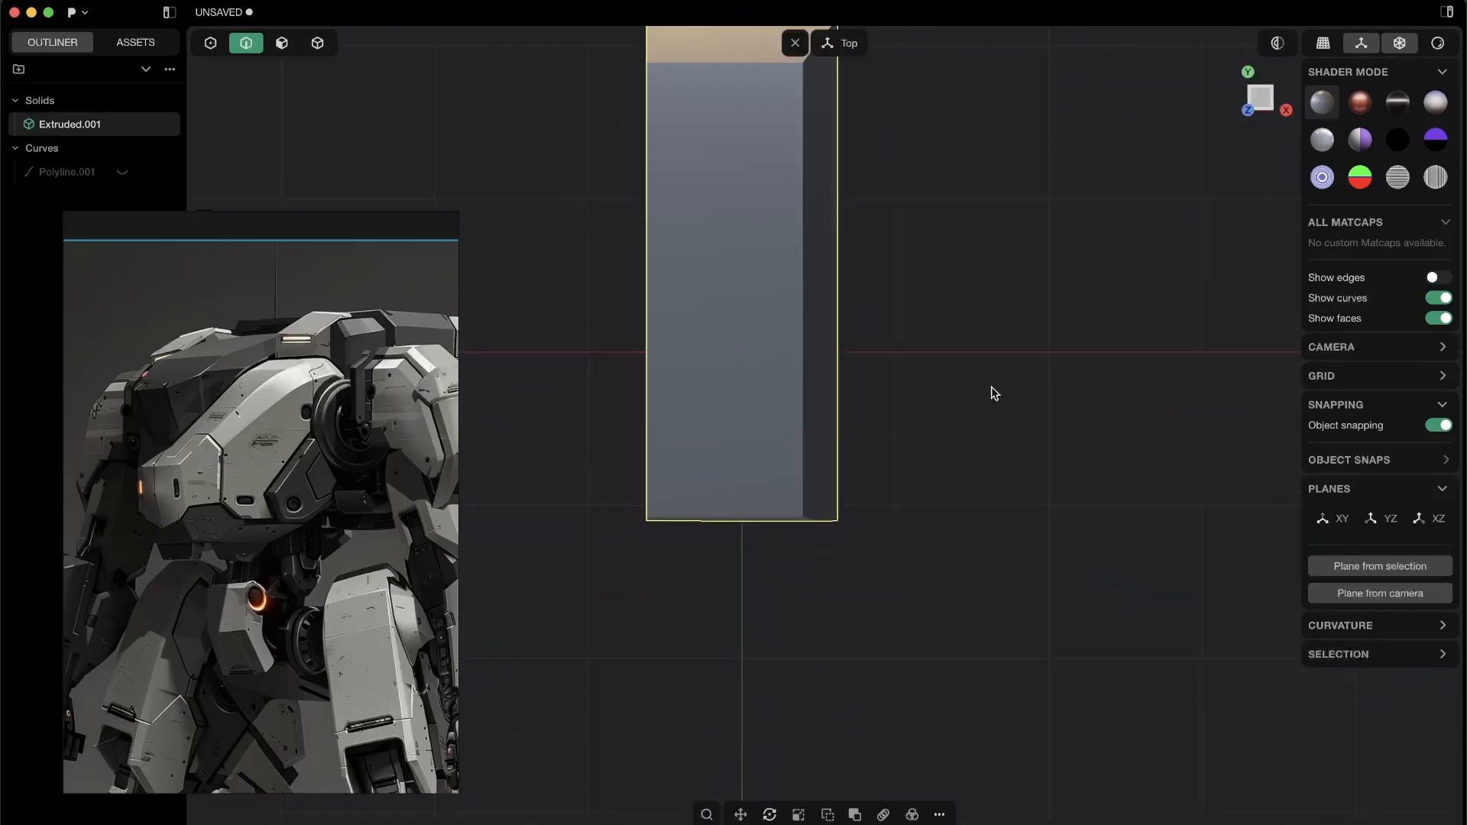
scroll(807, 514, up, 5)
scroll(907, 370, down, 1)
scroll(861, 369, down, 2)
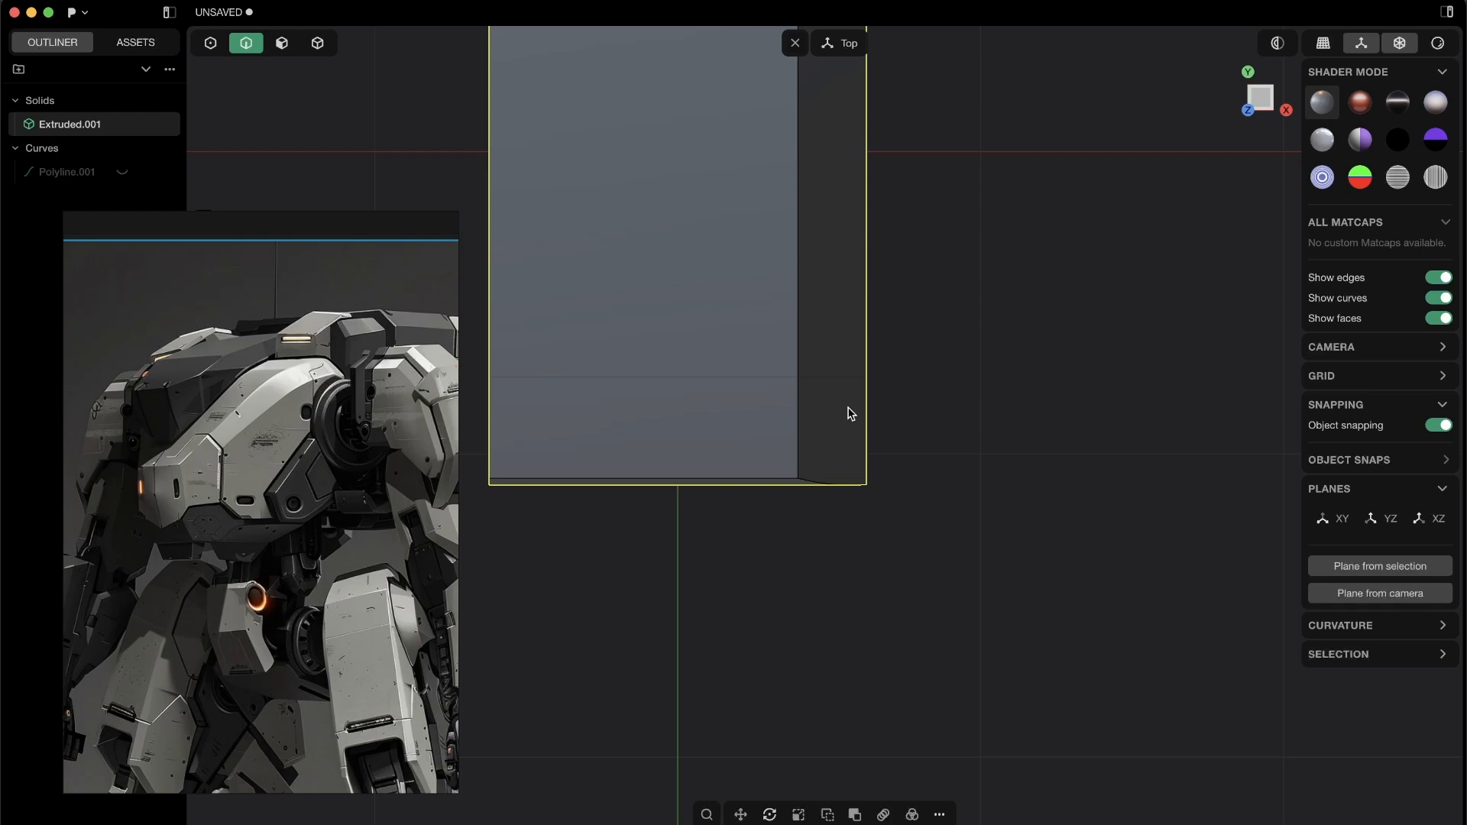
key(k)
scroll(820, 407, up, 1)
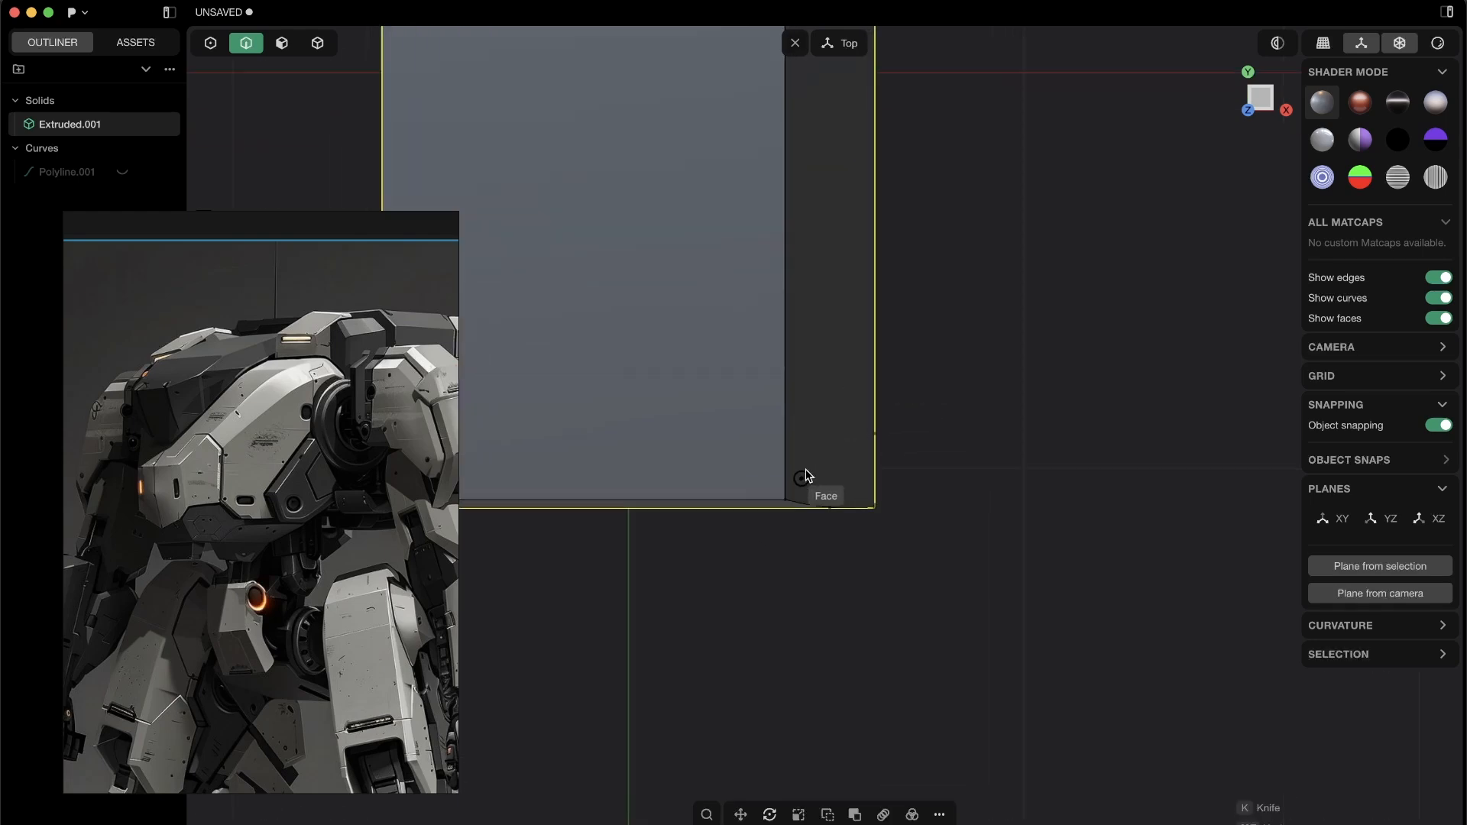
scroll(803, 488, up, 2)
click(781, 505)
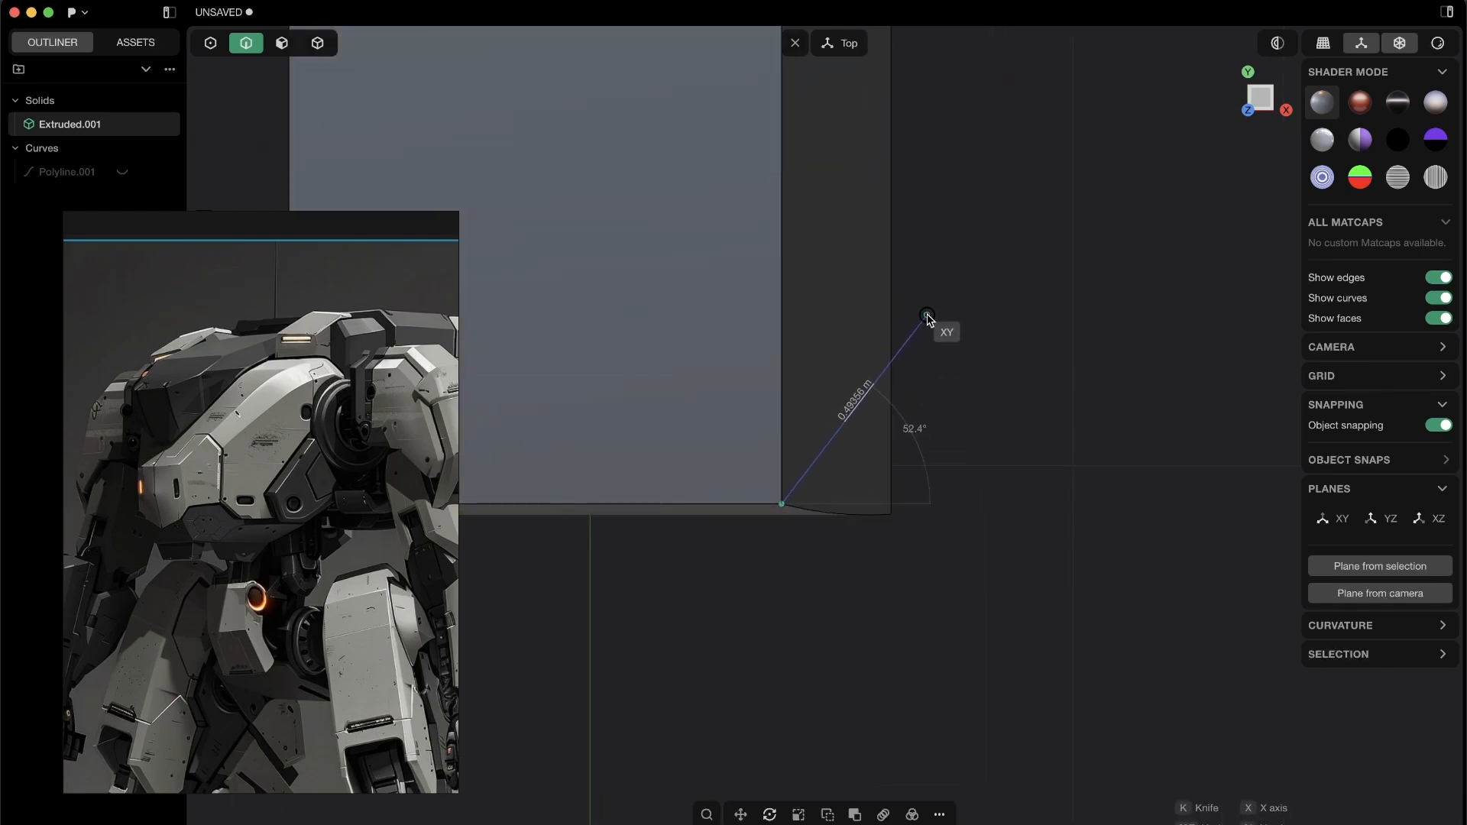
click(928, 315)
scroll(940, 288, down, 3)
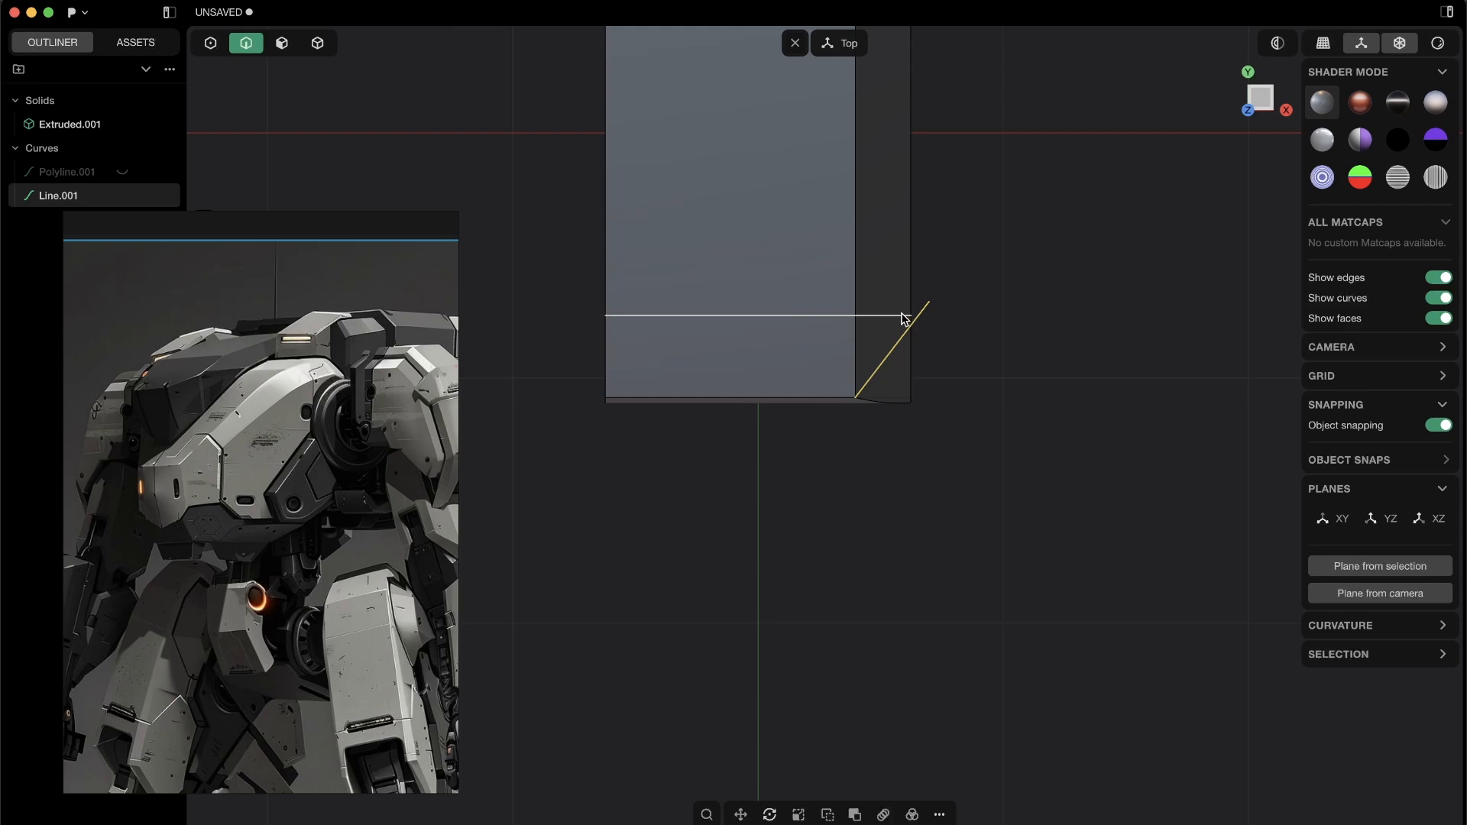
scroll(930, 317, up, 2)
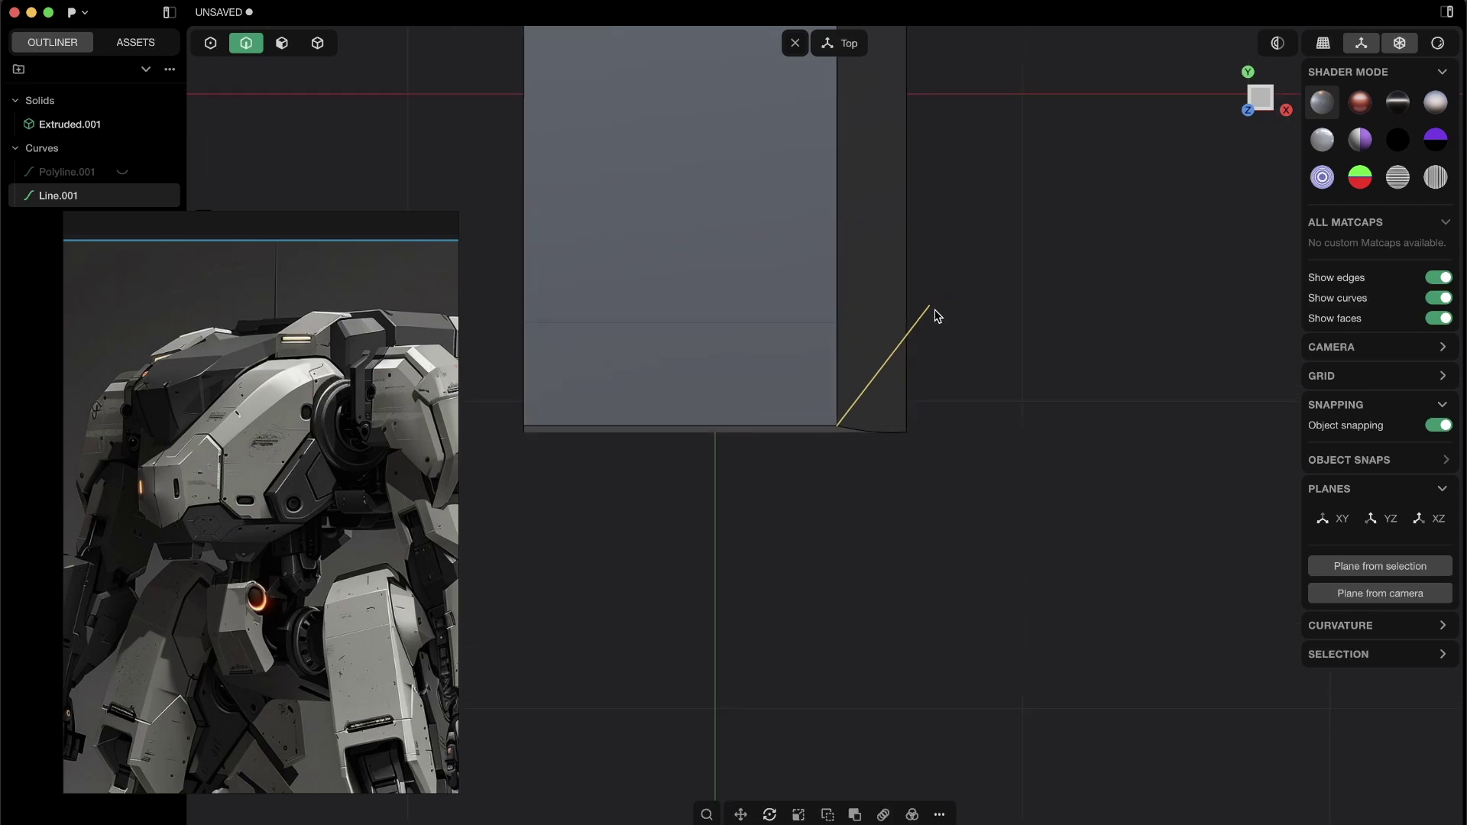
- Select the diagonal line, adjust its position with G and return to a perspective view
key(2)
click(882, 374)
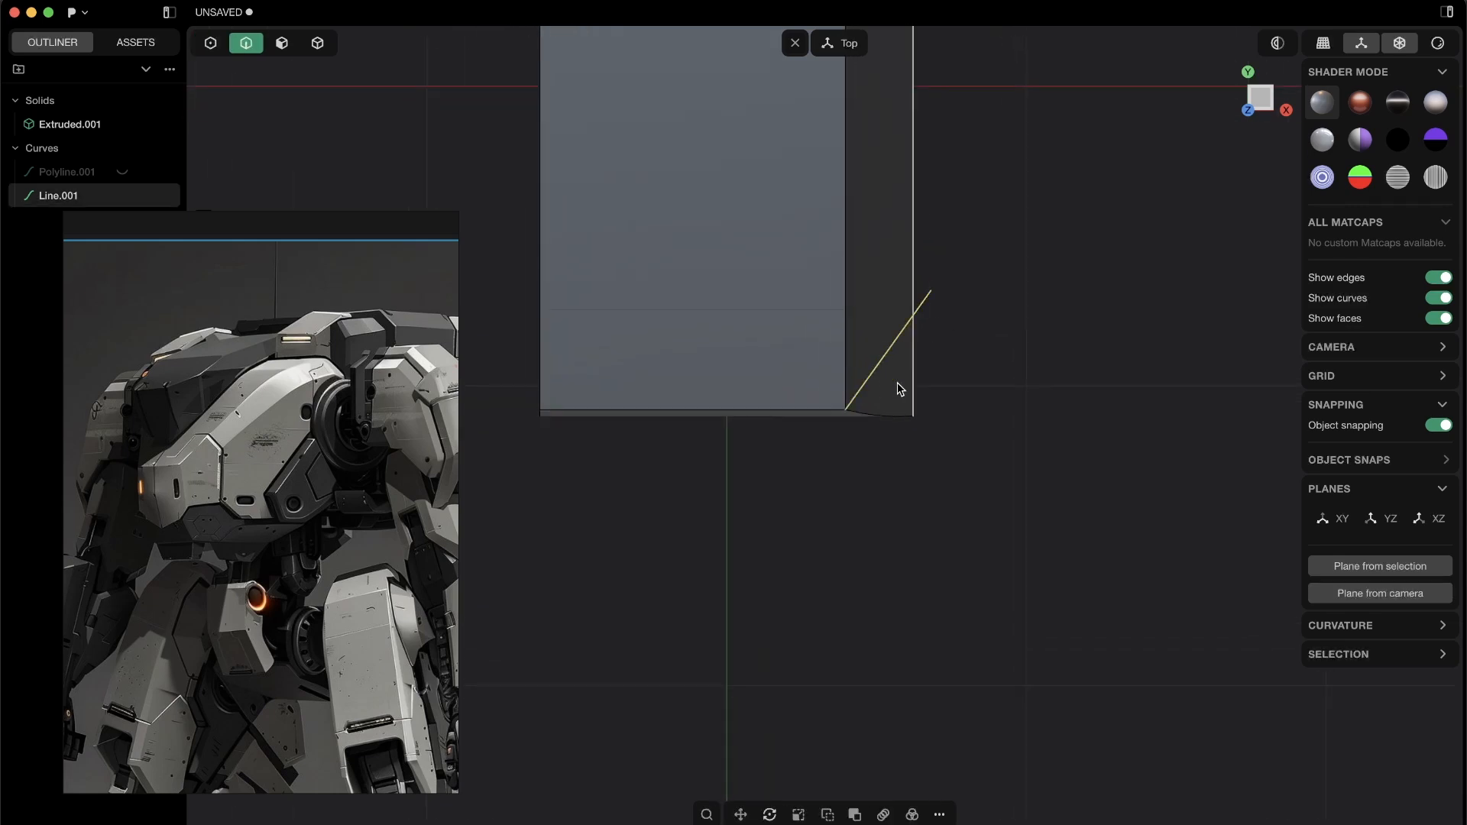
key(g)
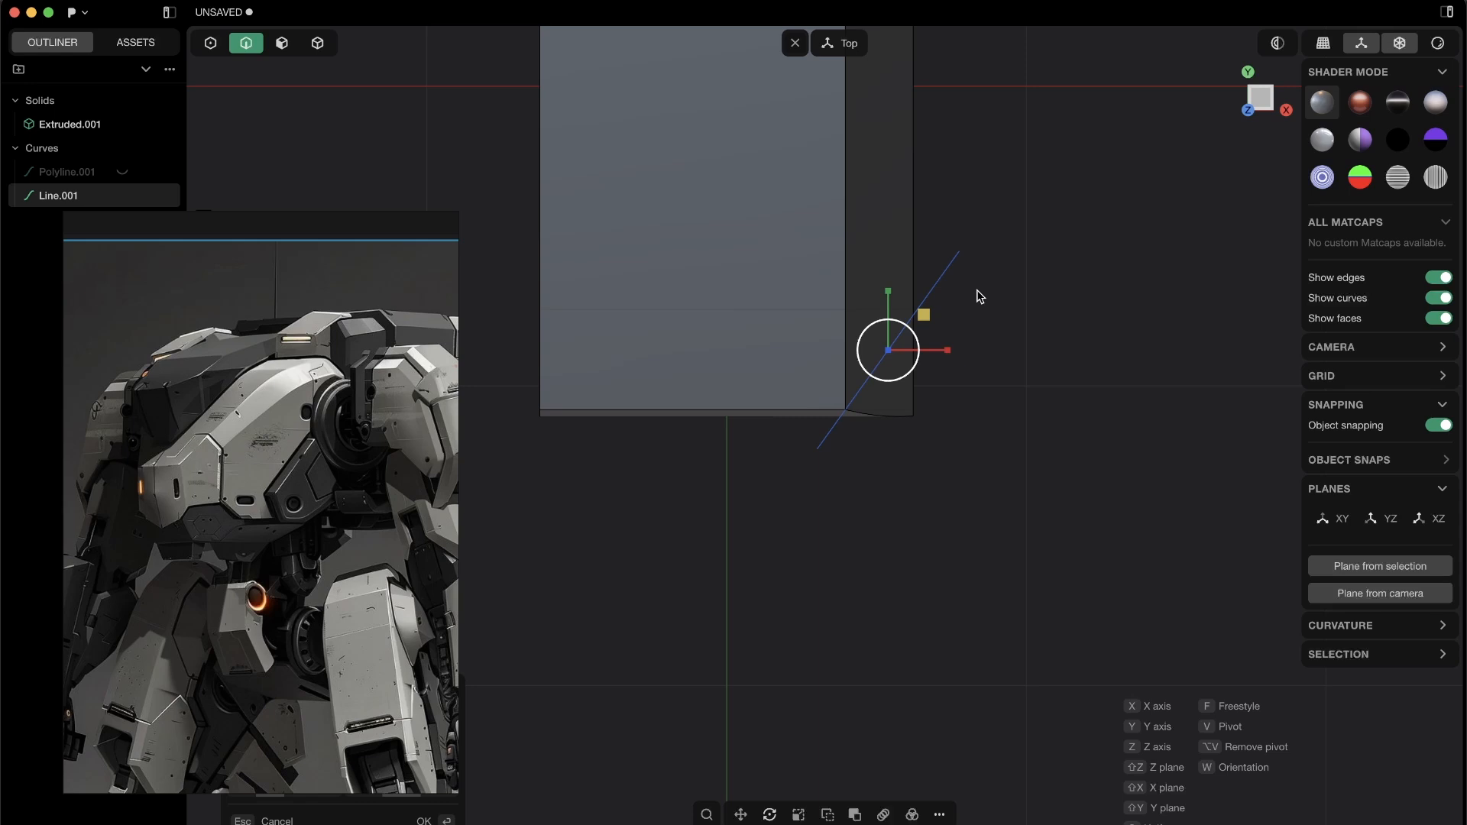
key(Escape)
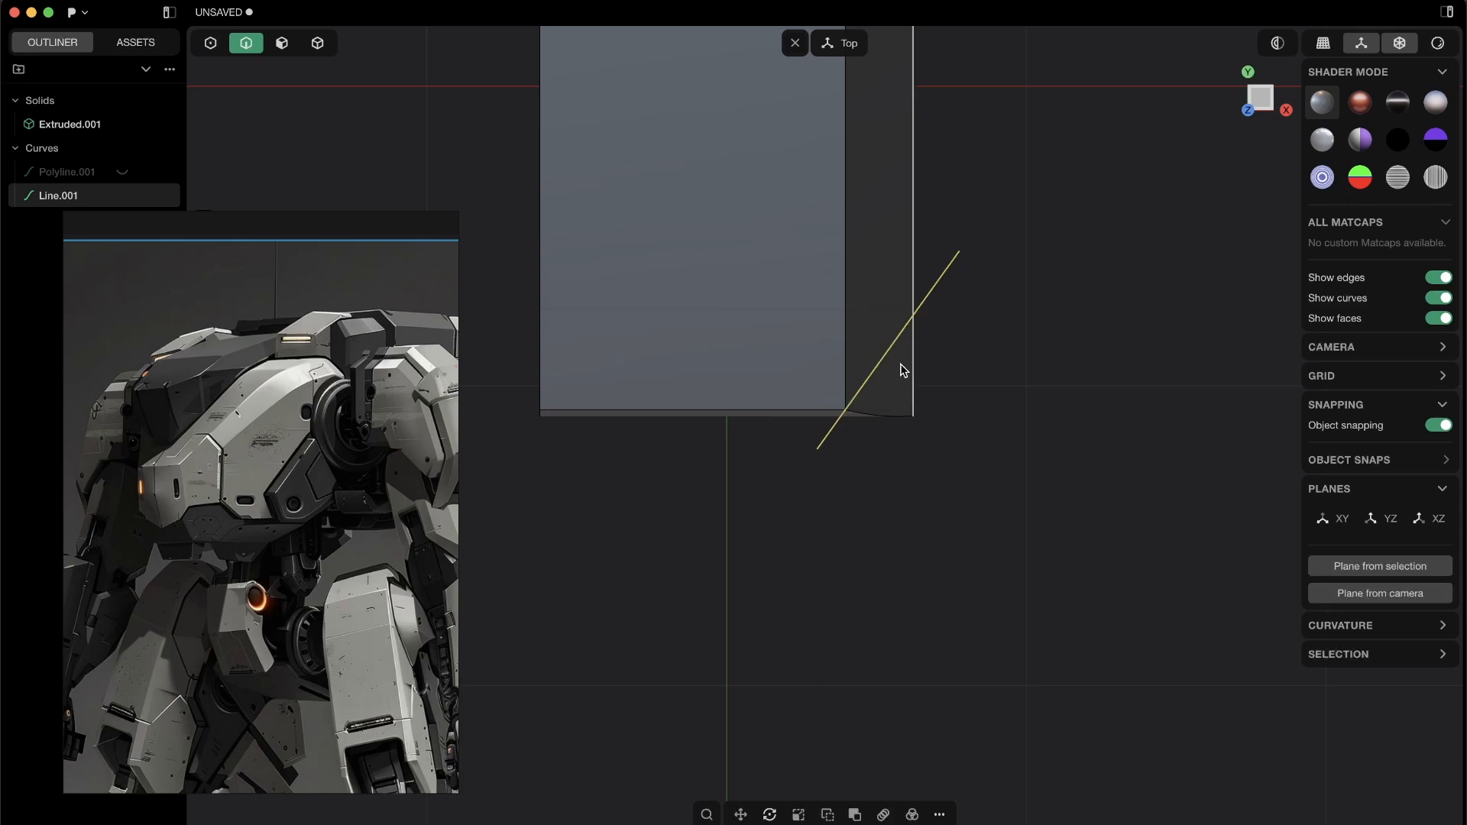
mouse_move(901, 371)
middle_down()
mouse_move(822, 236)
mouse_move(884, 298)
mouse_move(789, 364)
middle_up()
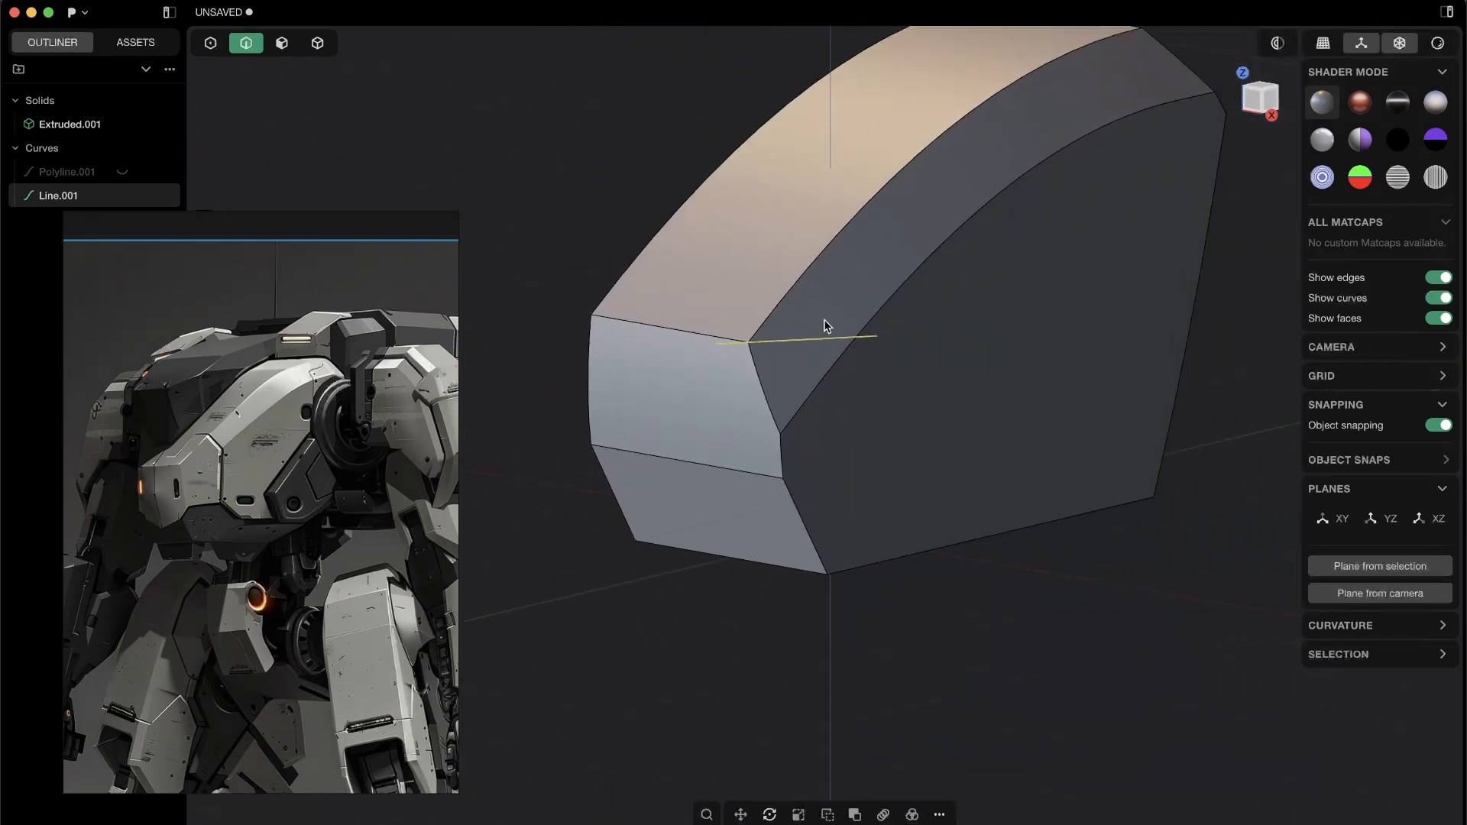
- Extrude the diagonal line upward into a flat sheet and confirm it
key(e)
drag(793, 268, 798, 90)
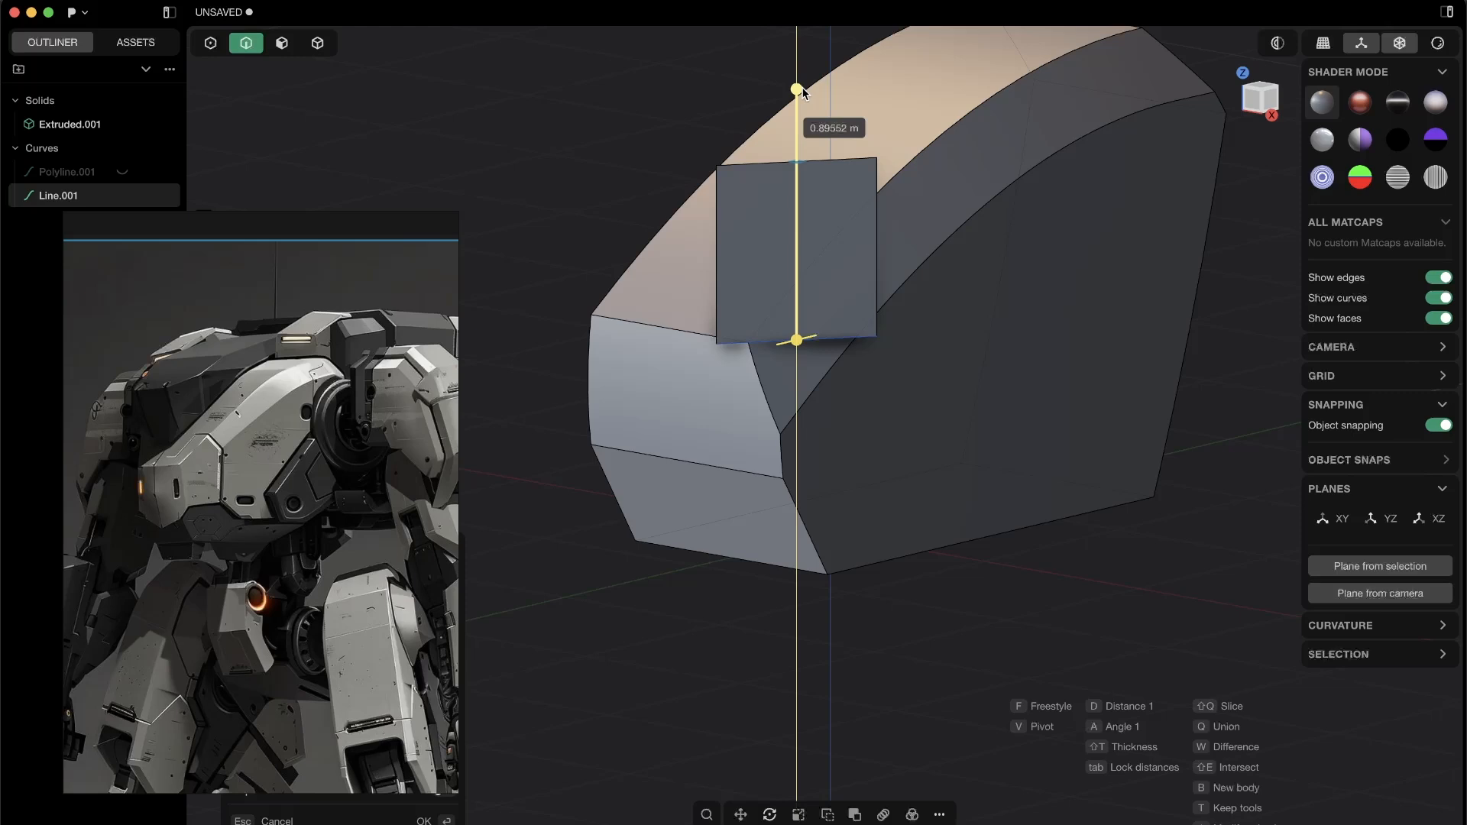
middle_drag(818, 53, 867, 220)
middle_drag(799, 272, 783, 345)
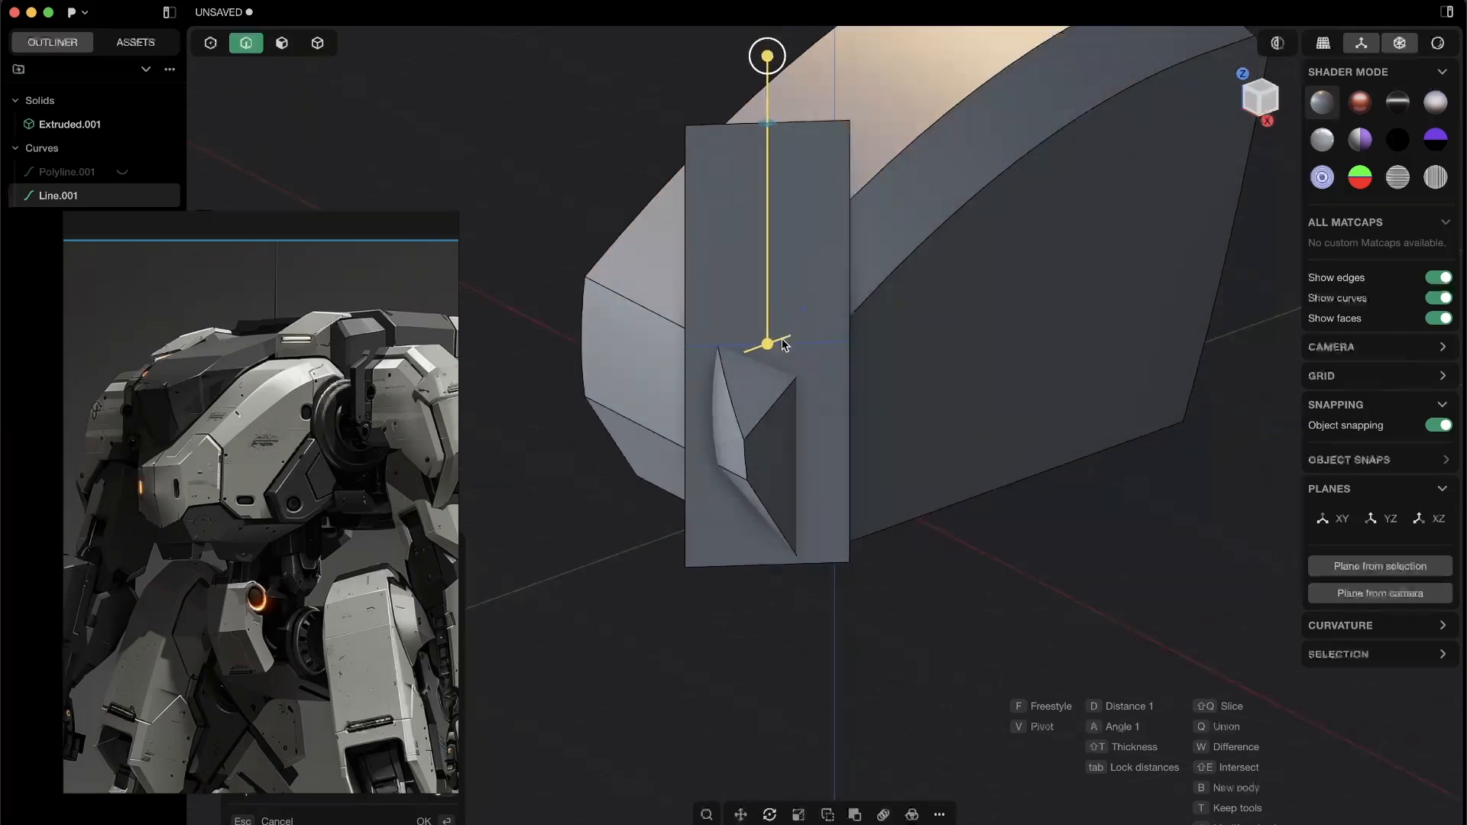
drag(767, 55, 767, 172)
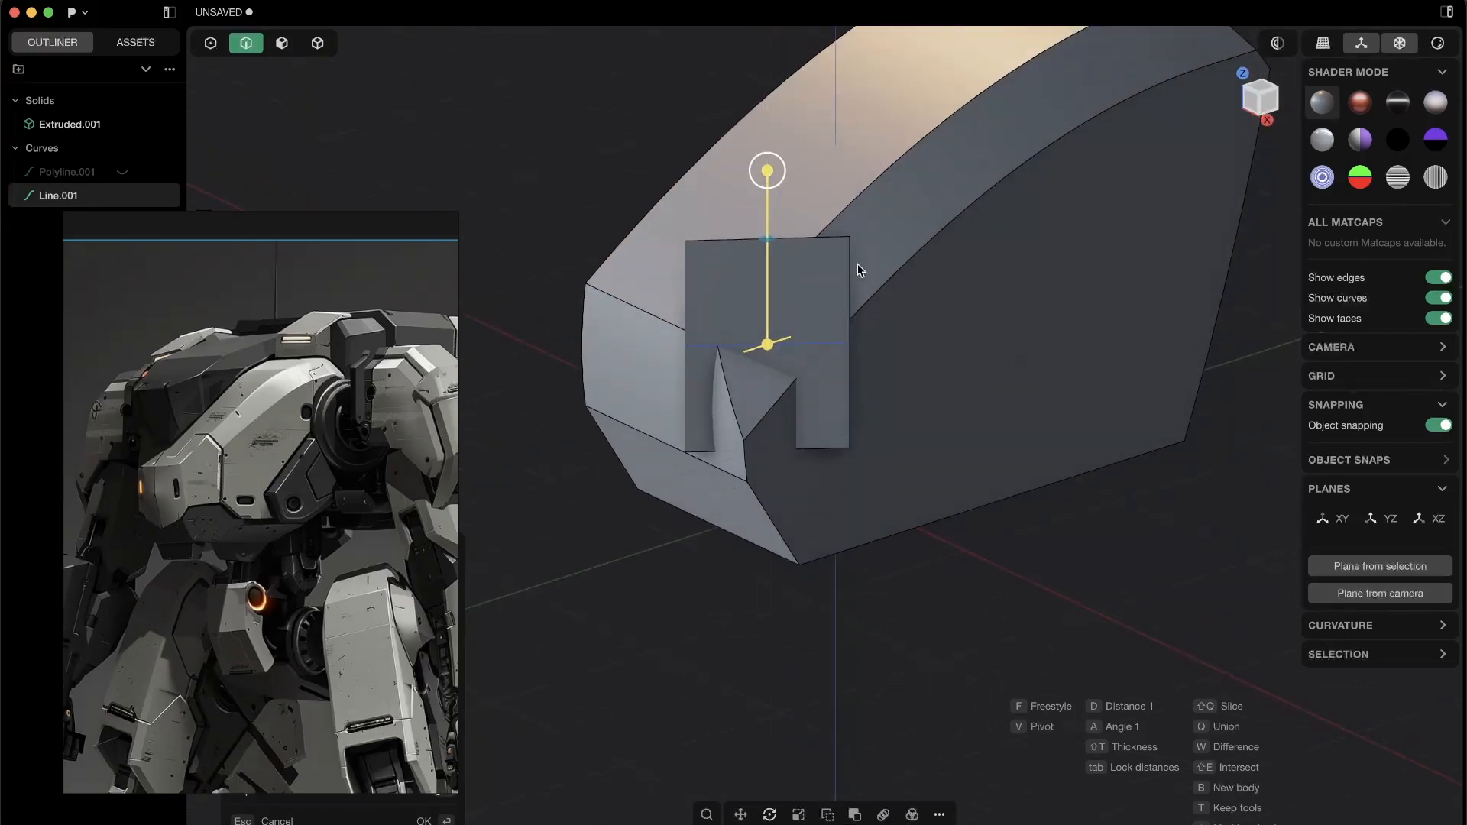
key(Return)
- Pull the sheet's bottom edge downward so it extends past the solid's underside
mouse_move(739, 470)
middle_down()
mouse_move(950, 377)
mouse_move(803, 306)
mouse_move(814, 270)
mouse_move(801, 301)
mouse_move(865, 482)
mouse_move(830, 468)
middle_up()
key(1)
key(2)
middle_drag(834, 346, 828, 405)
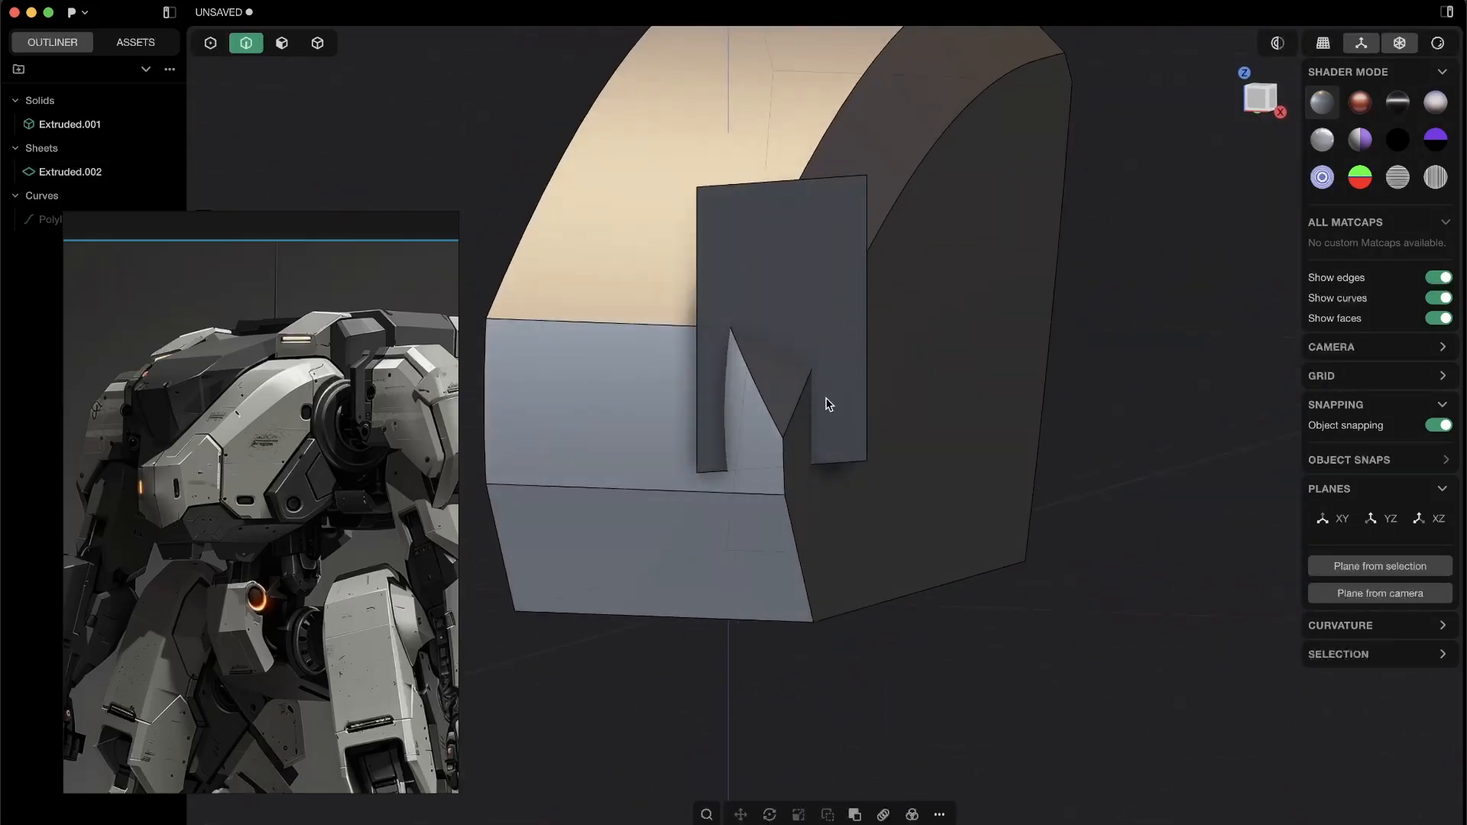
click(840, 467)
drag(838, 475, 837, 691)
middle_drag(838, 455, 719, 619)
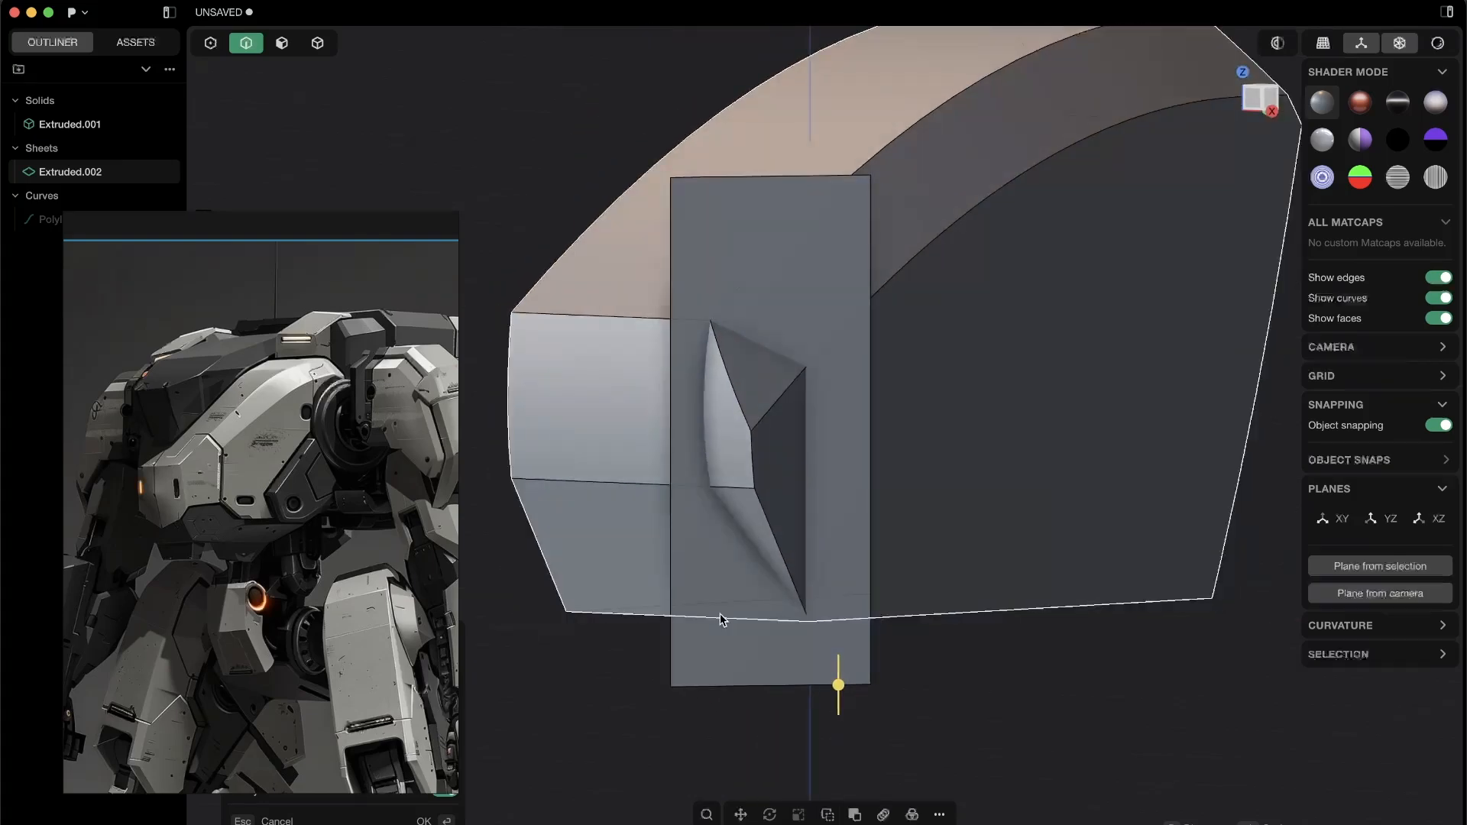
mouse_move(788, 433)
middle_down()
mouse_move(780, 505)
mouse_move(852, 465)
mouse_move(760, 477)
middle_up()
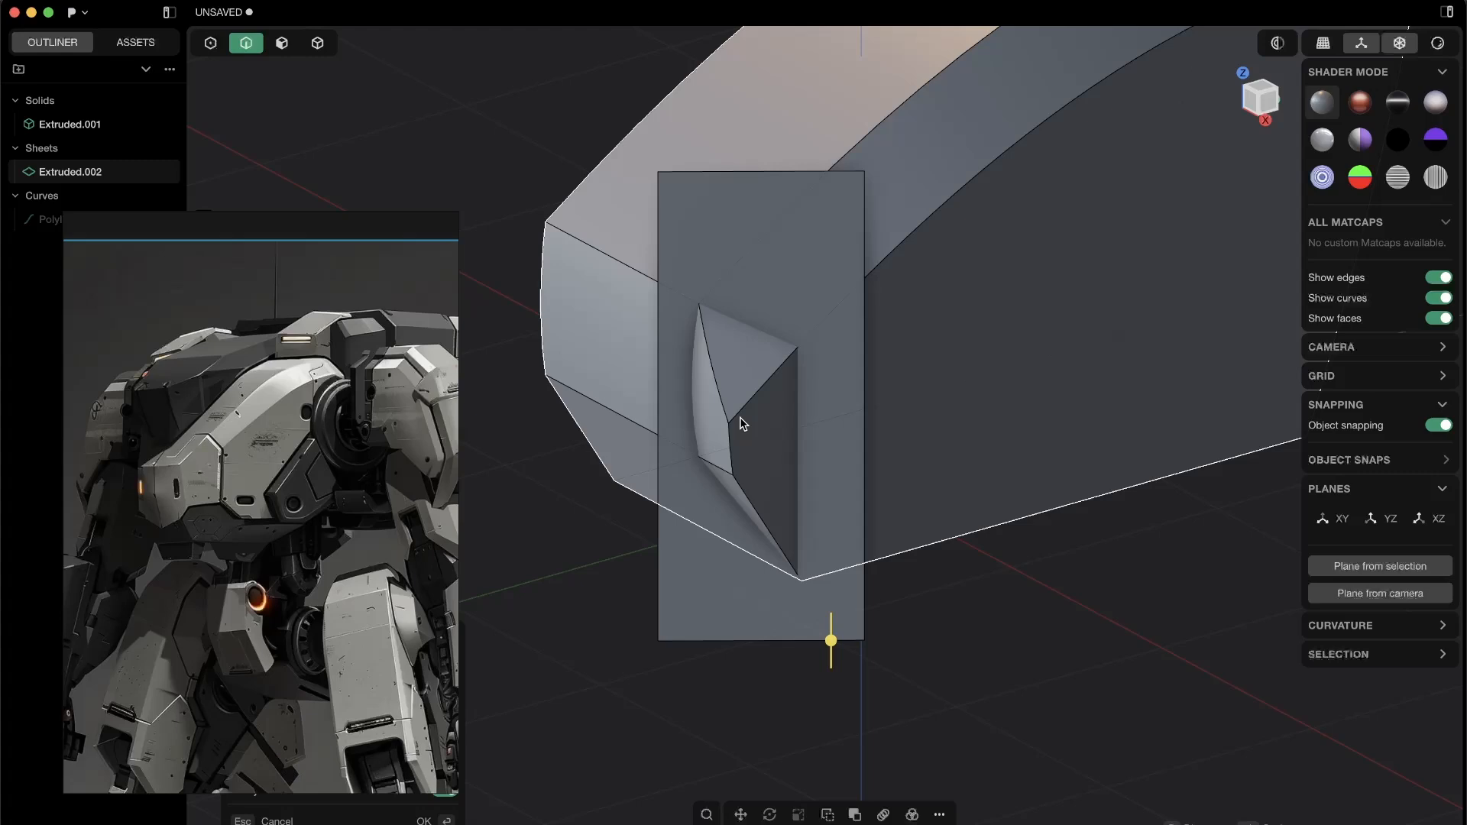
key(Return)
key(3)
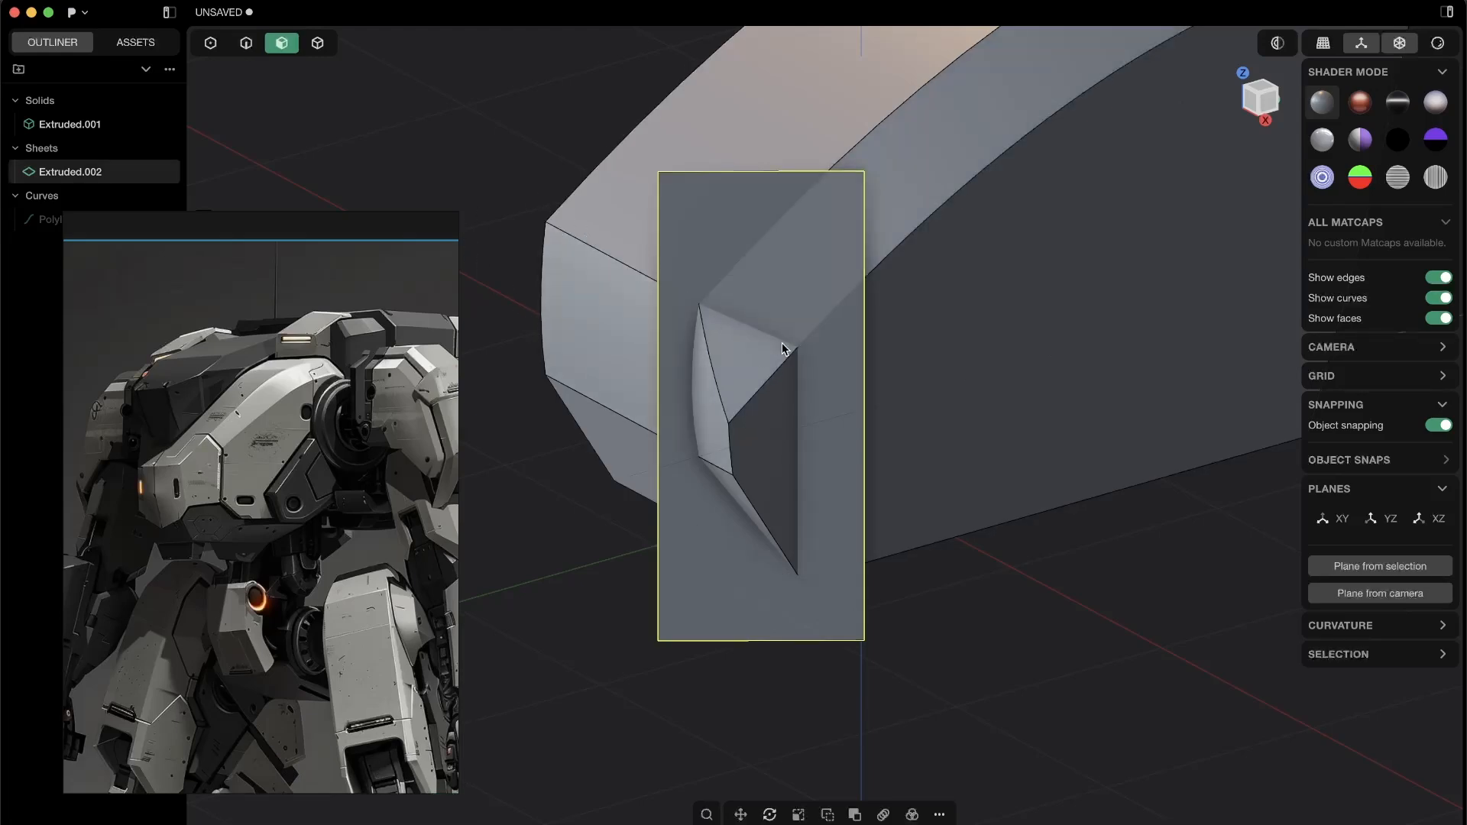
click(710, 210)
key(e)
mouse_move(711, 210)
middle_down()
mouse_move(769, 409)
mouse_move(833, 437)
mouse_move(844, 341)
mouse_move(797, 283)
mouse_move(826, 374)
mouse_move(775, 481)
mouse_move(746, 295)
mouse_move(782, 460)
mouse_move(854, 555)
mouse_move(861, 298)
mouse_move(676, 286)
mouse_move(815, 556)
middle_up()
key(1)
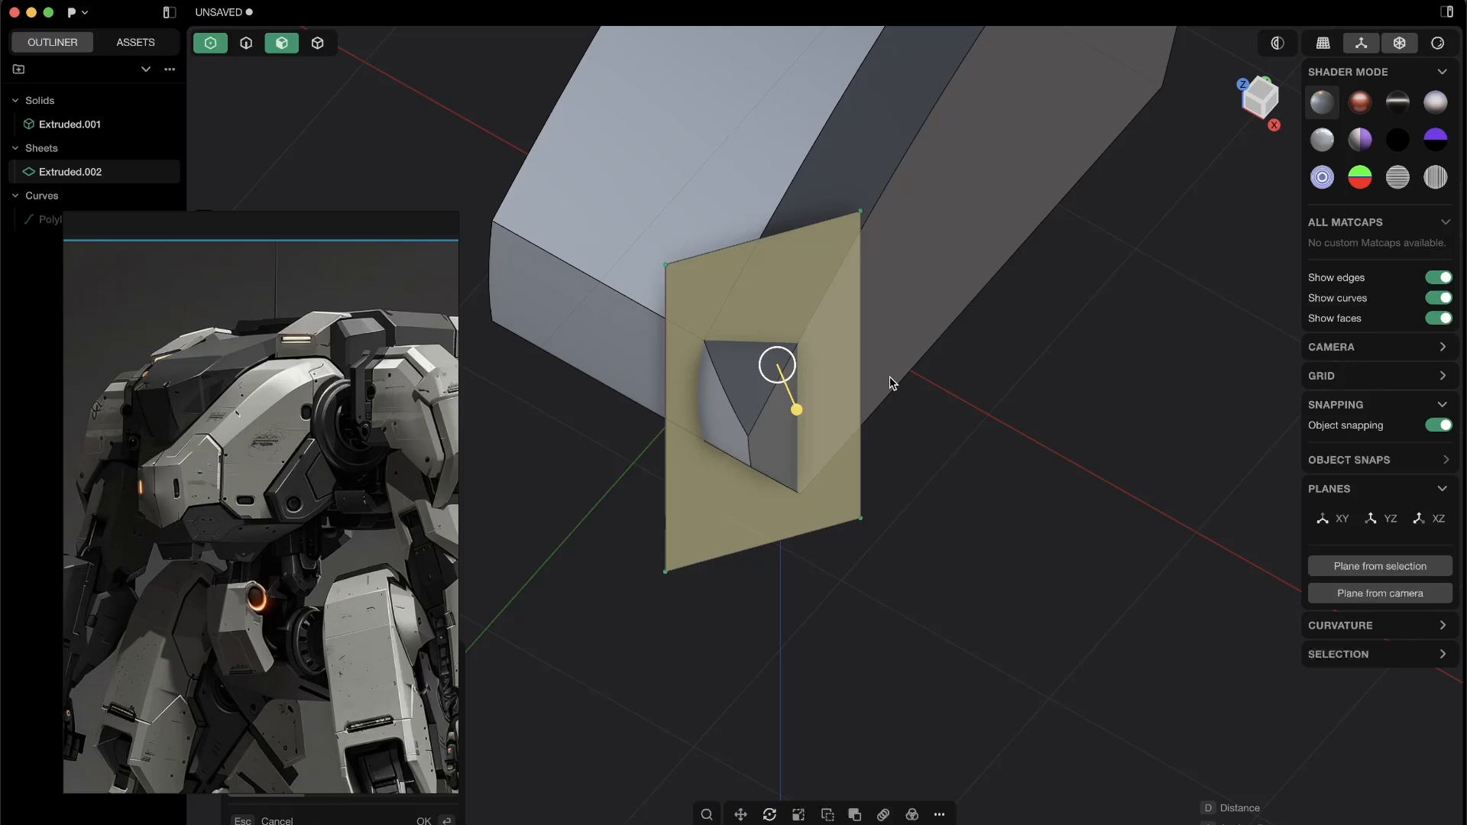
mouse_move(881, 392)
middle_down()
mouse_move(829, 497)
mouse_move(845, 370)
mouse_move(868, 332)
mouse_move(856, 357)
middle_up()
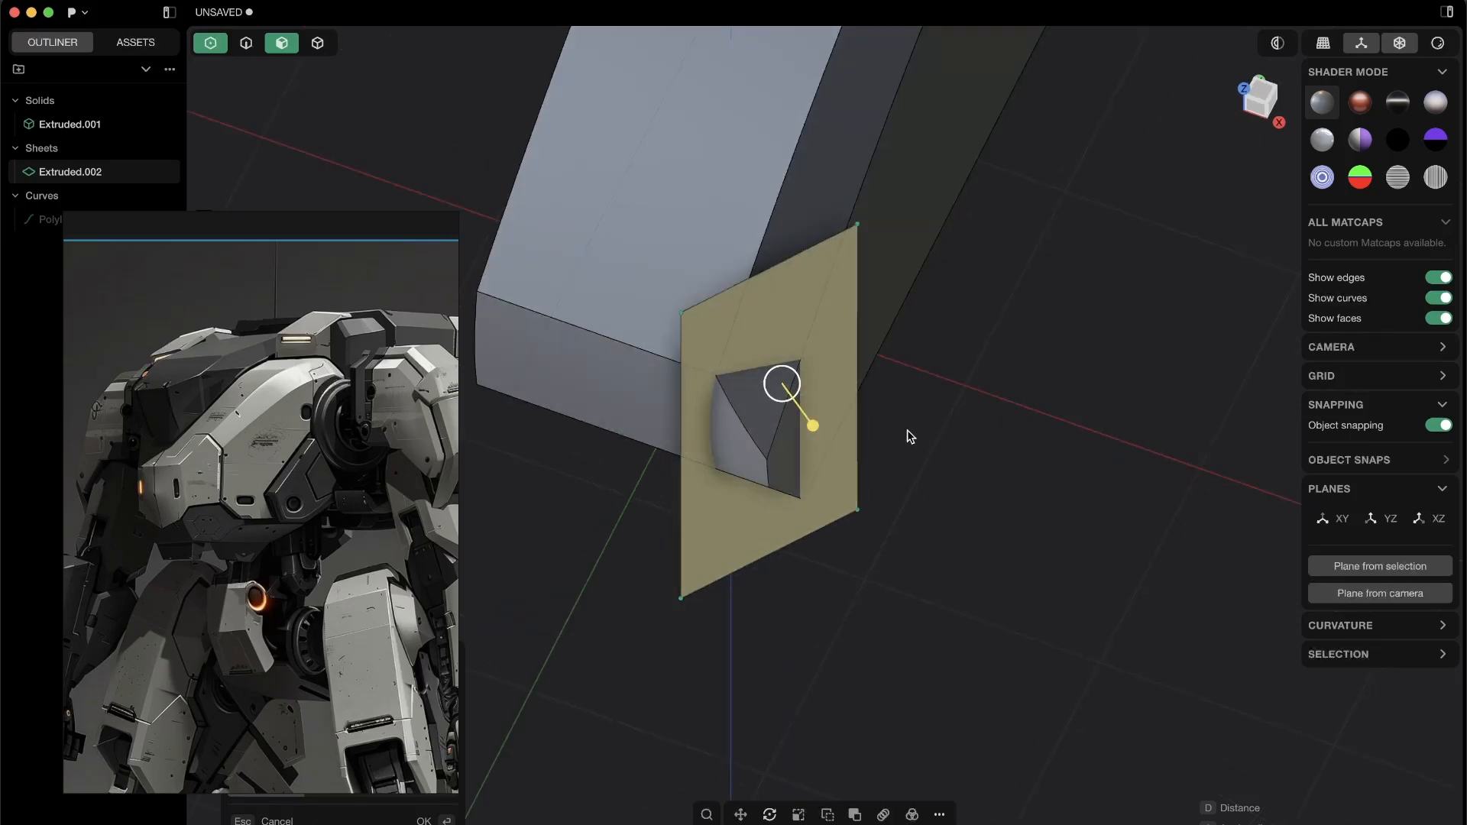
middle_drag(852, 531, 860, 524)
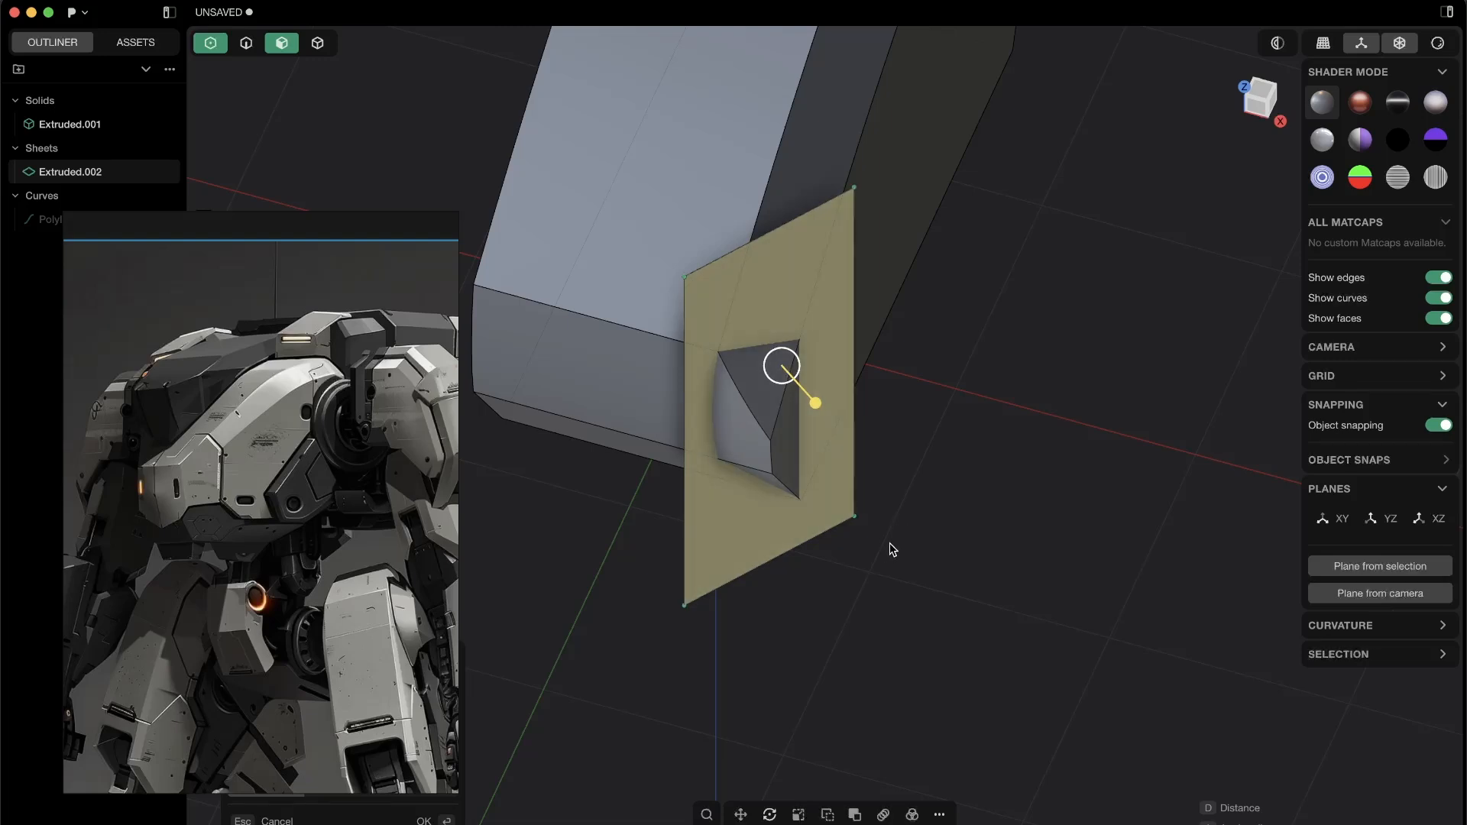
mouse_move(883, 534)
middle_down()
mouse_move(825, 409)
mouse_move(721, 354)
mouse_move(627, 420)
mouse_move(861, 449)
mouse_move(861, 365)
mouse_move(726, 382)
mouse_move(899, 461)
middle_up()
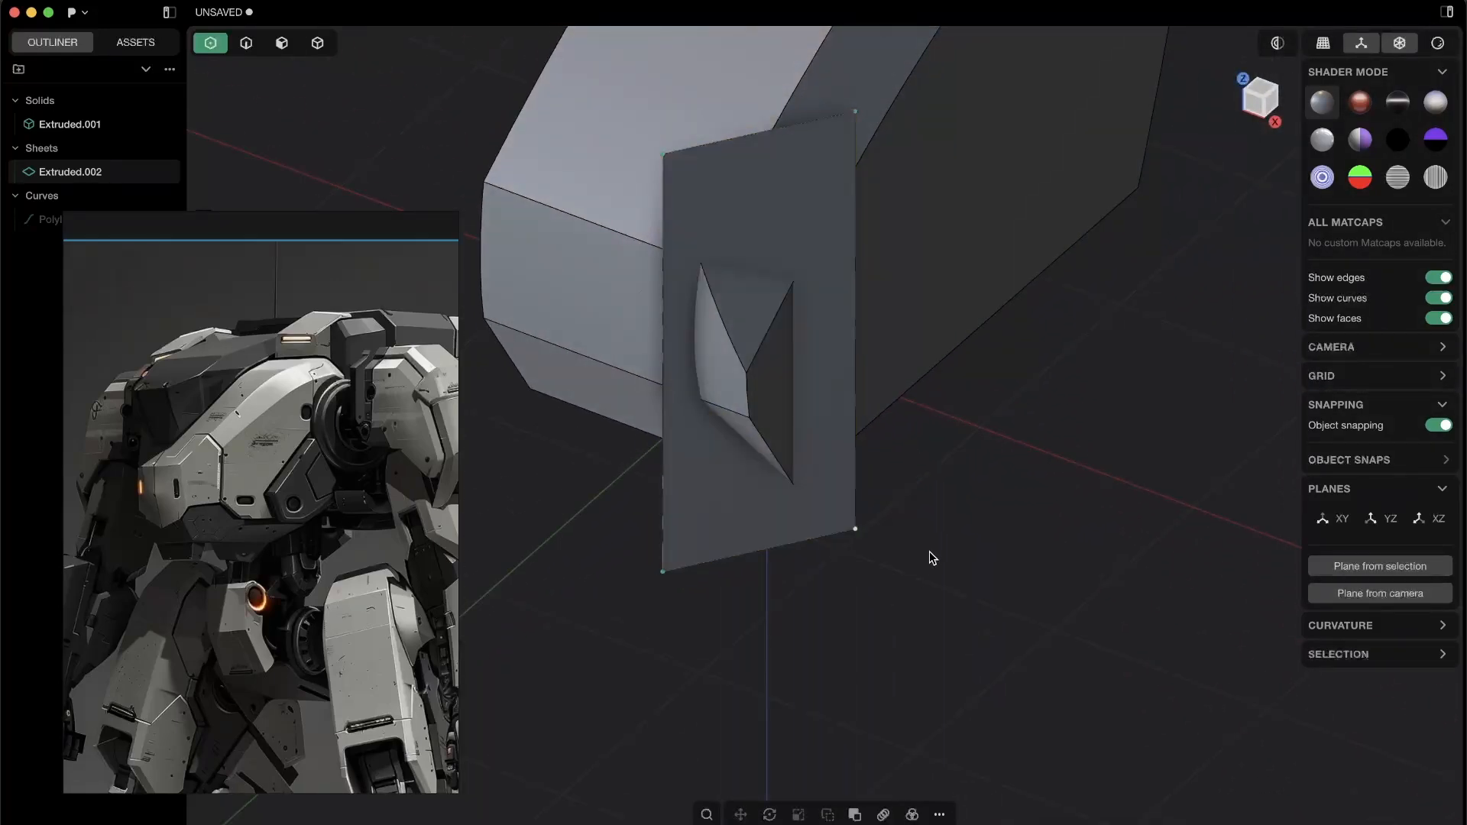
- Move the sheet's right and bottom-left corners to angle it across the solid
key(g)
middle_drag(932, 550, 914, 513)
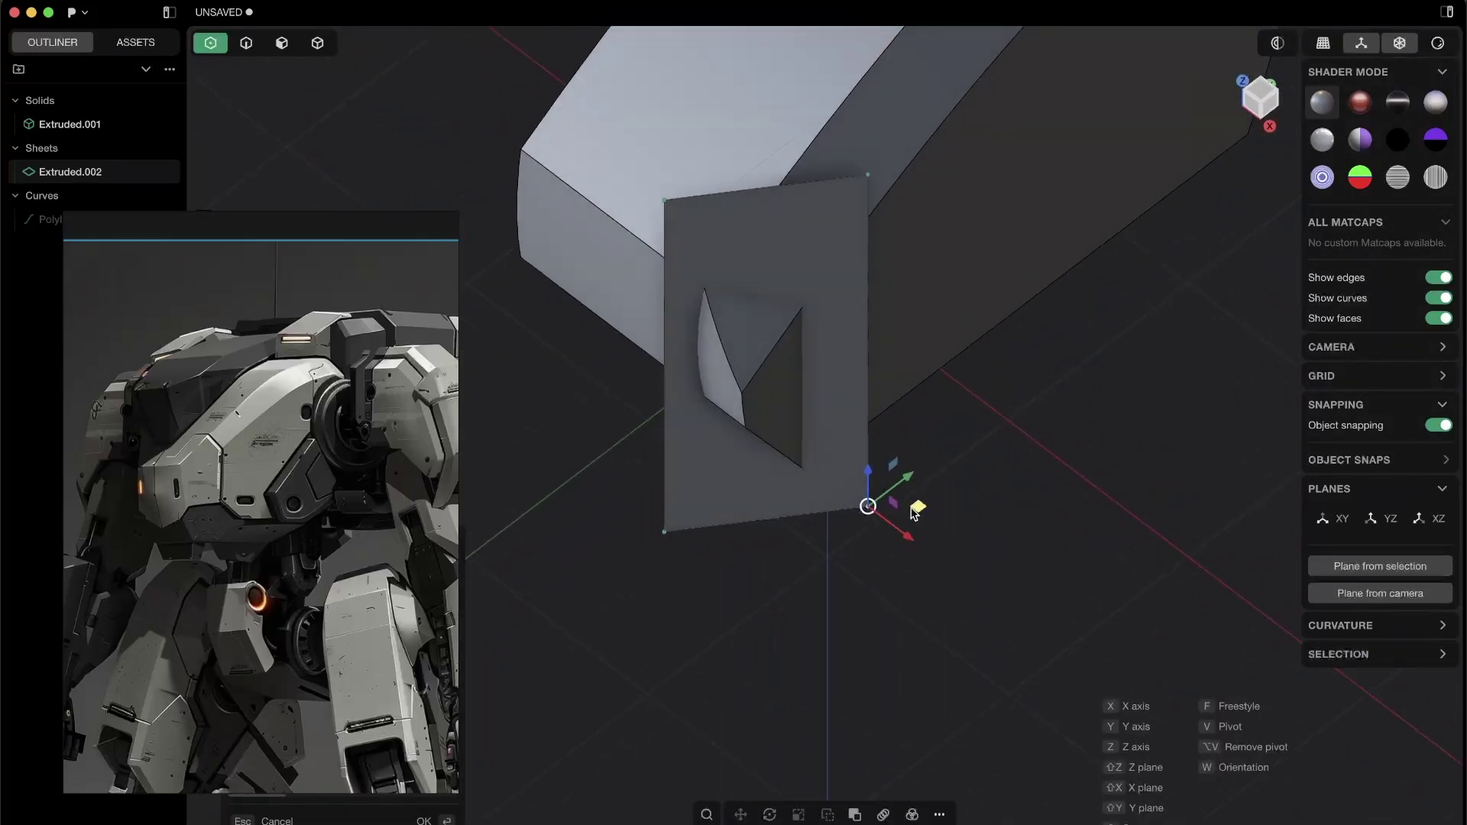
click(670, 529)
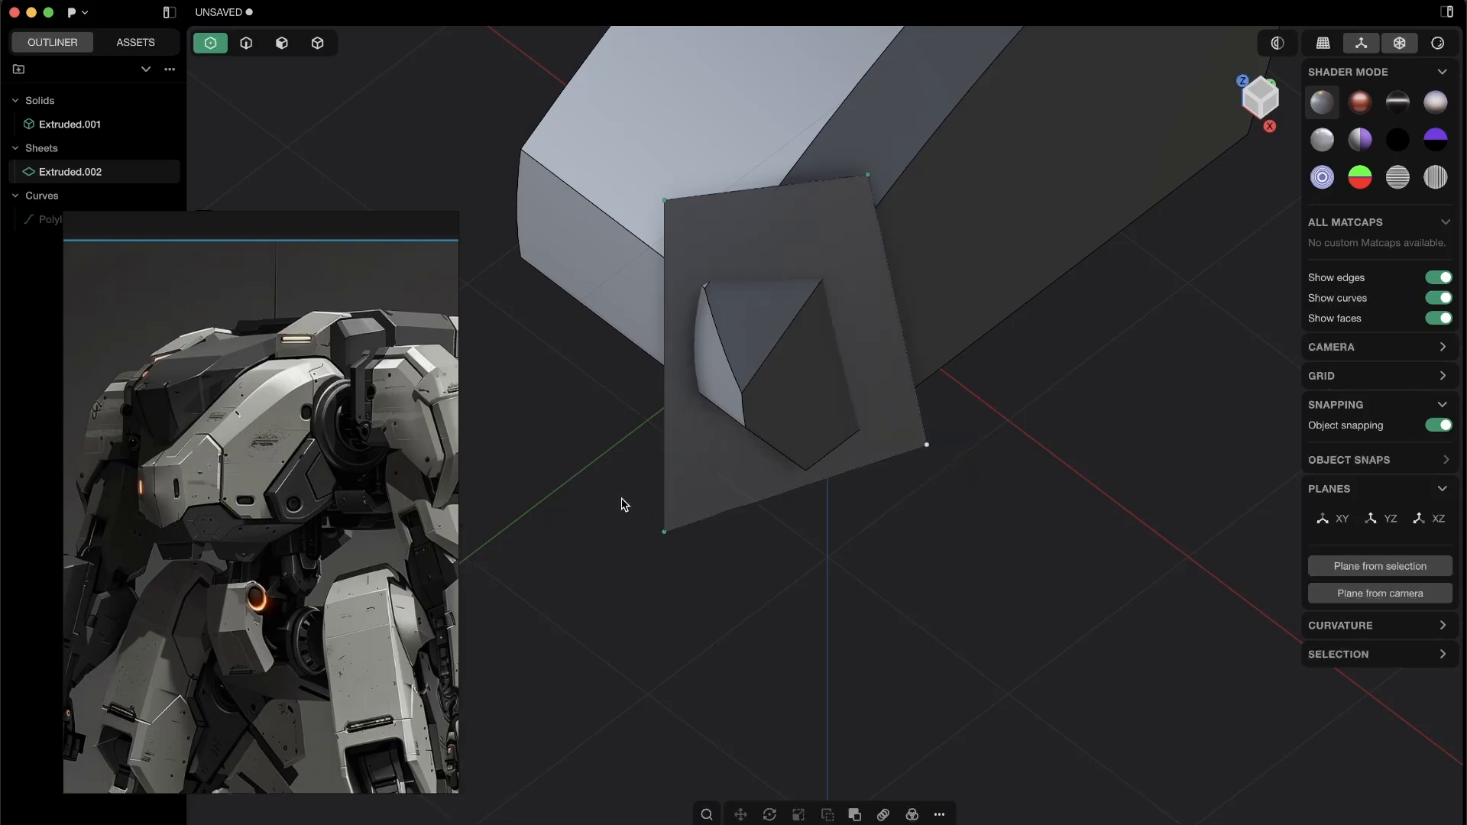
key(g)
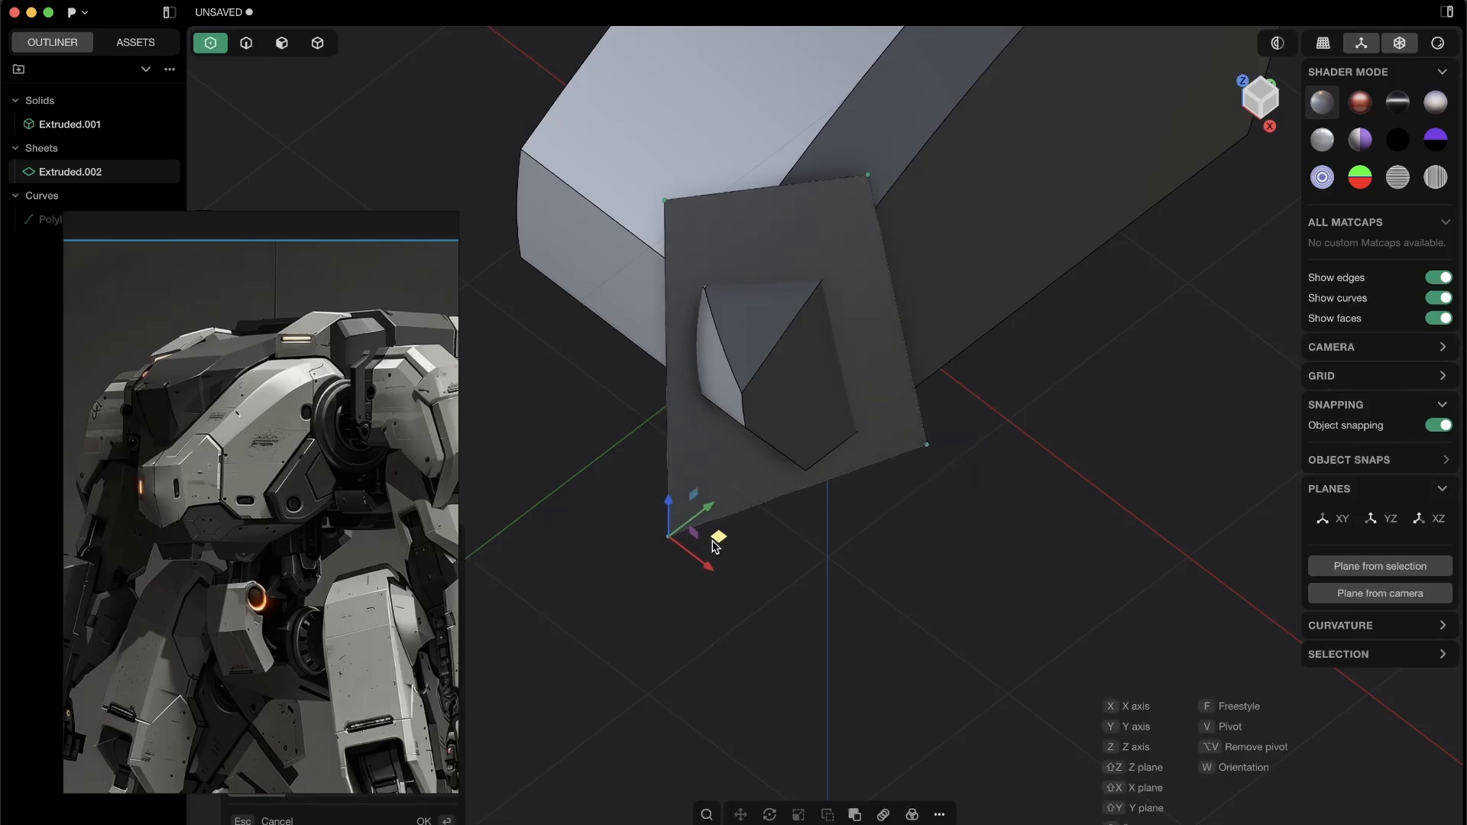
mouse_move(748, 550)
middle_down()
mouse_move(826, 255)
mouse_move(921, 239)
mouse_move(786, 441)
mouse_move(859, 593)
middle_up()
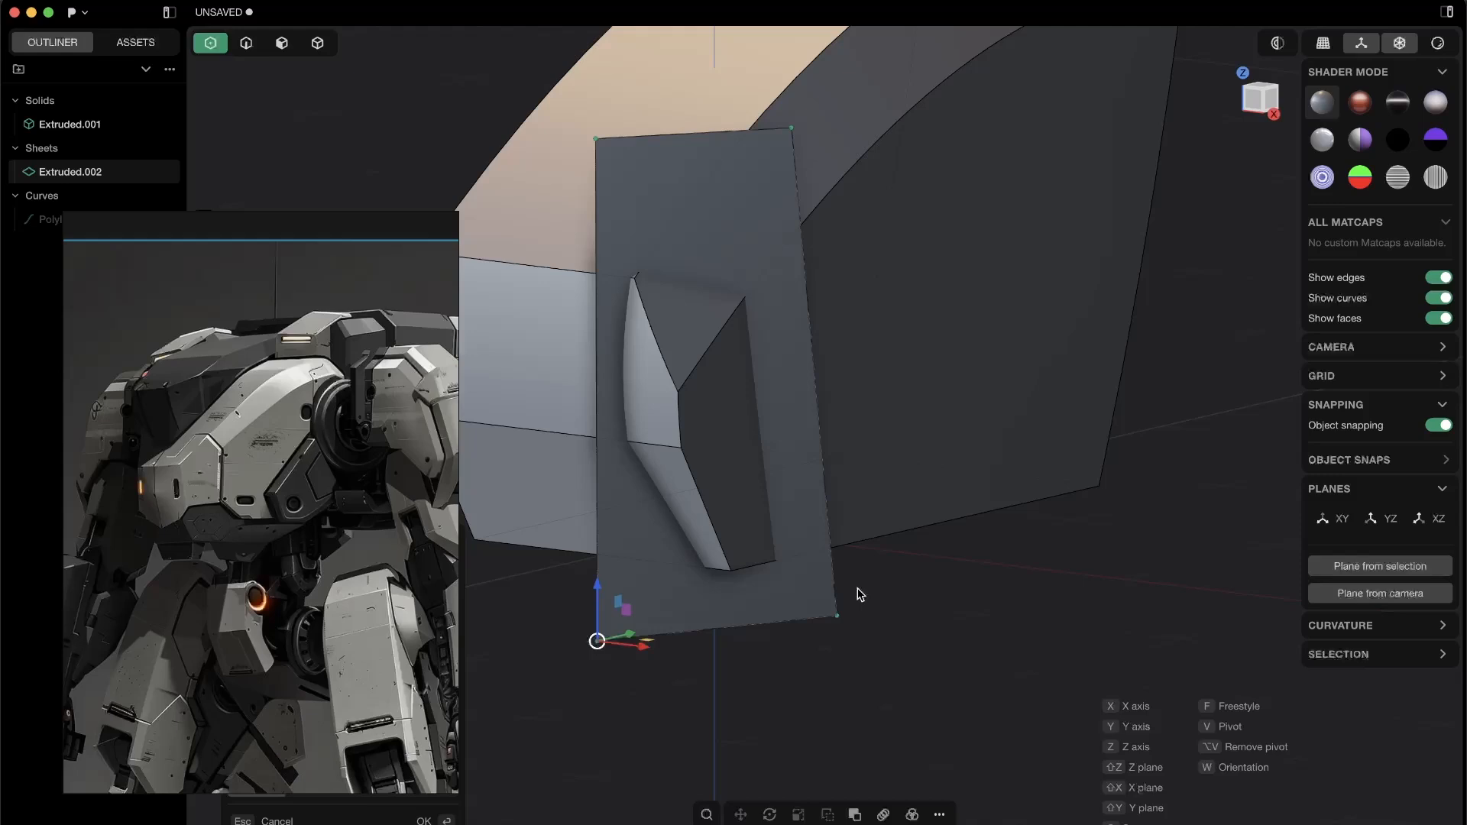
middle_drag(884, 677, 898, 586)
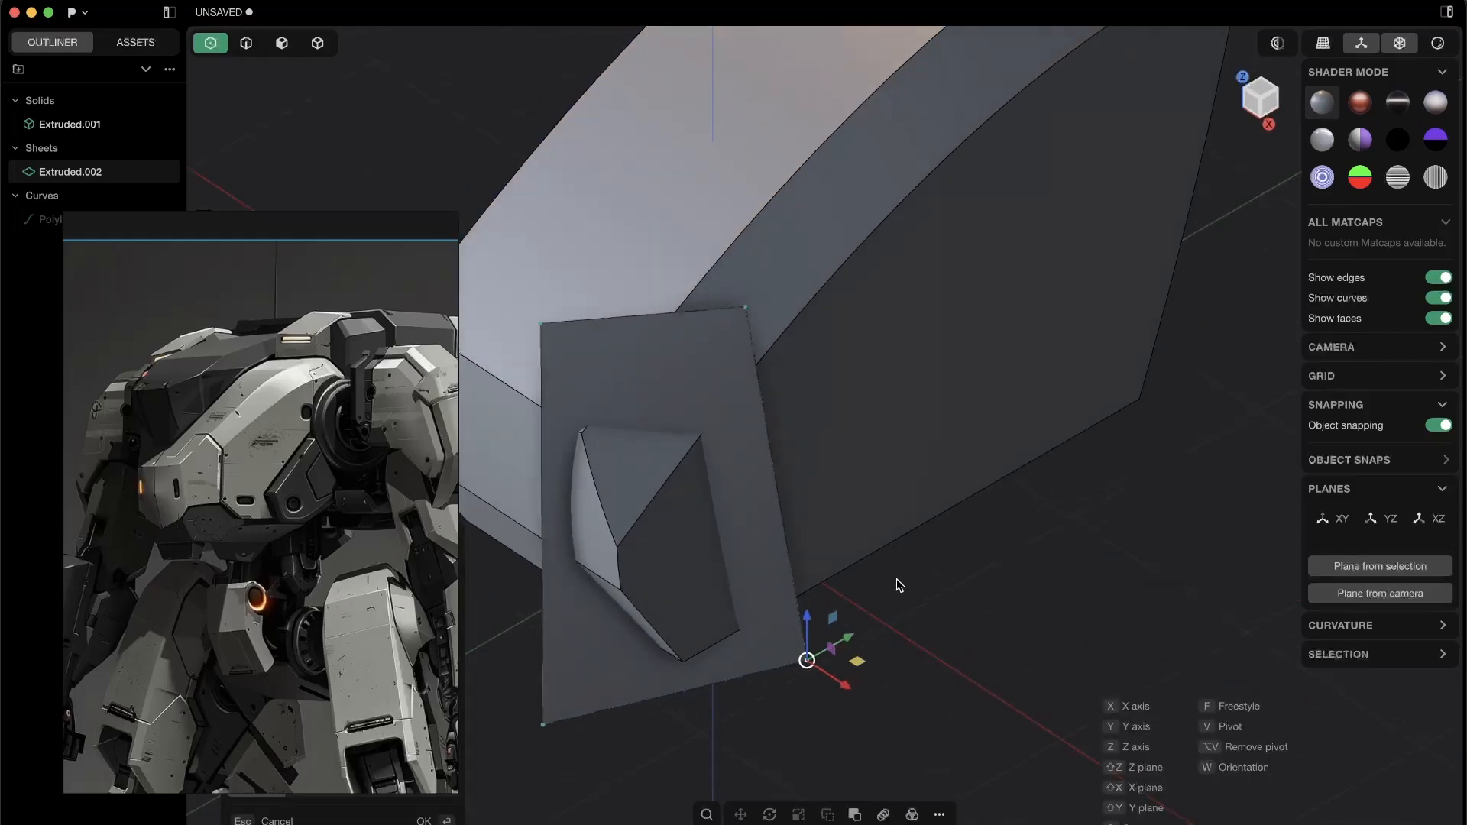
drag(858, 666, 884, 645)
mouse_move(883, 645)
middle_down()
mouse_move(769, 386)
mouse_move(784, 232)
middle_up()
- Set the pivot on the sheet's top-right corner with V and pull that corner up and outward
key(v)
click(763, 263)
drag(808, 263, 822, 244)
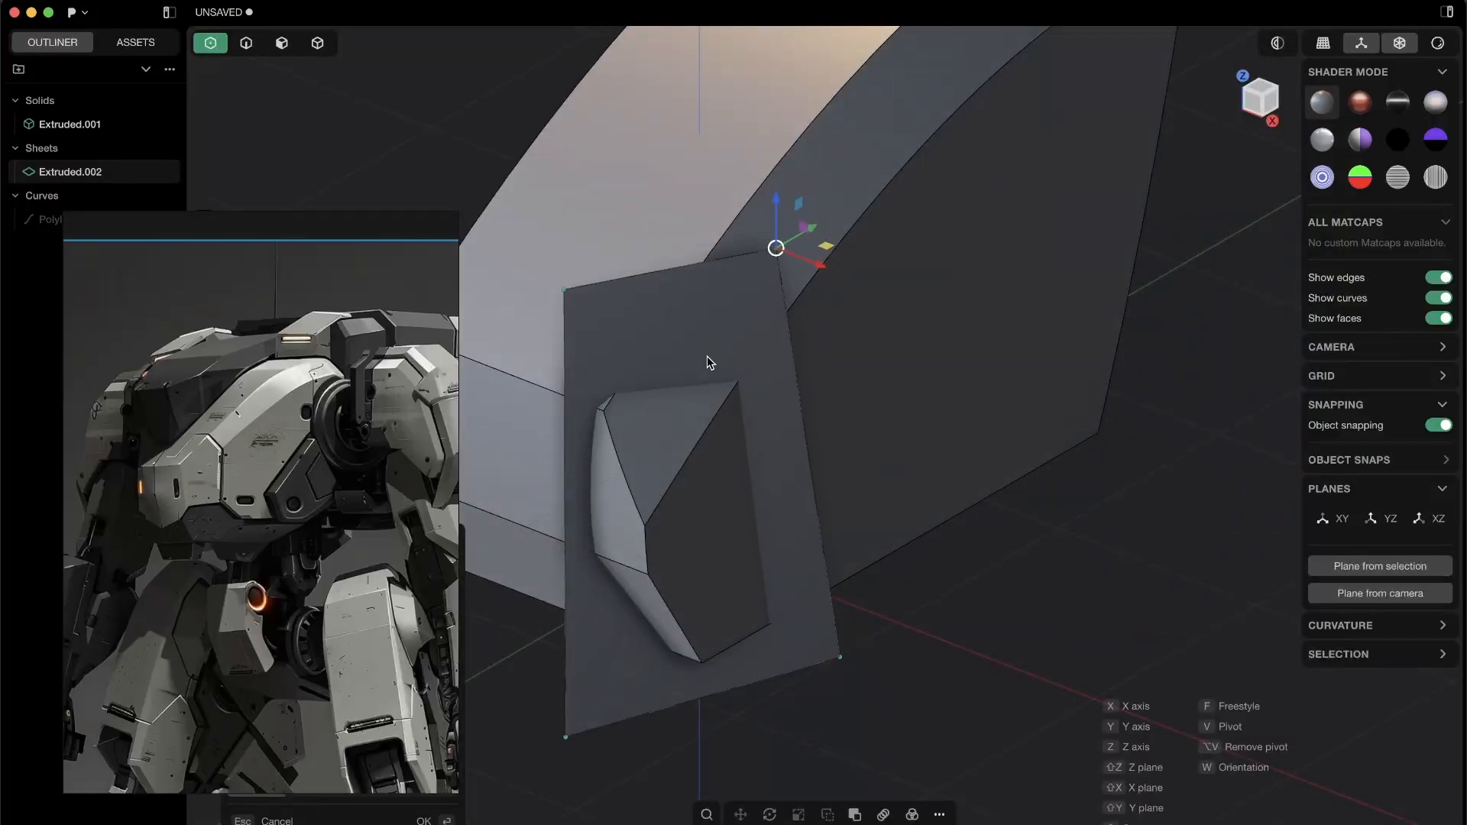
scroll(707, 363, down, 5)
mouse_move(707, 362)
middle_down()
mouse_move(664, 421)
mouse_move(708, 418)
middle_up()
- Select the solid and the sheet and slice the solid along the sheet (Shift+Q)
key(Return)
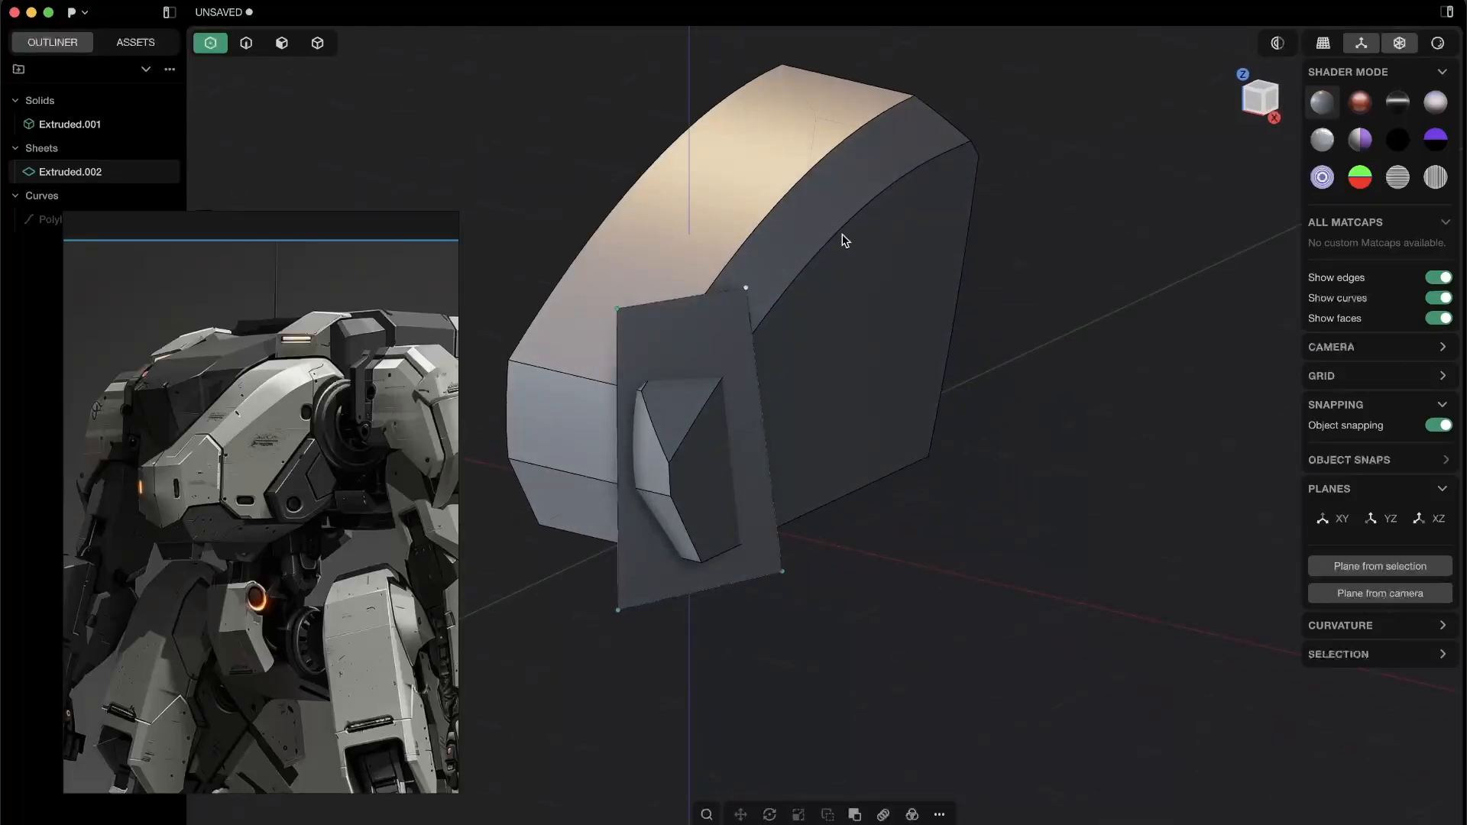
click(803, 187)
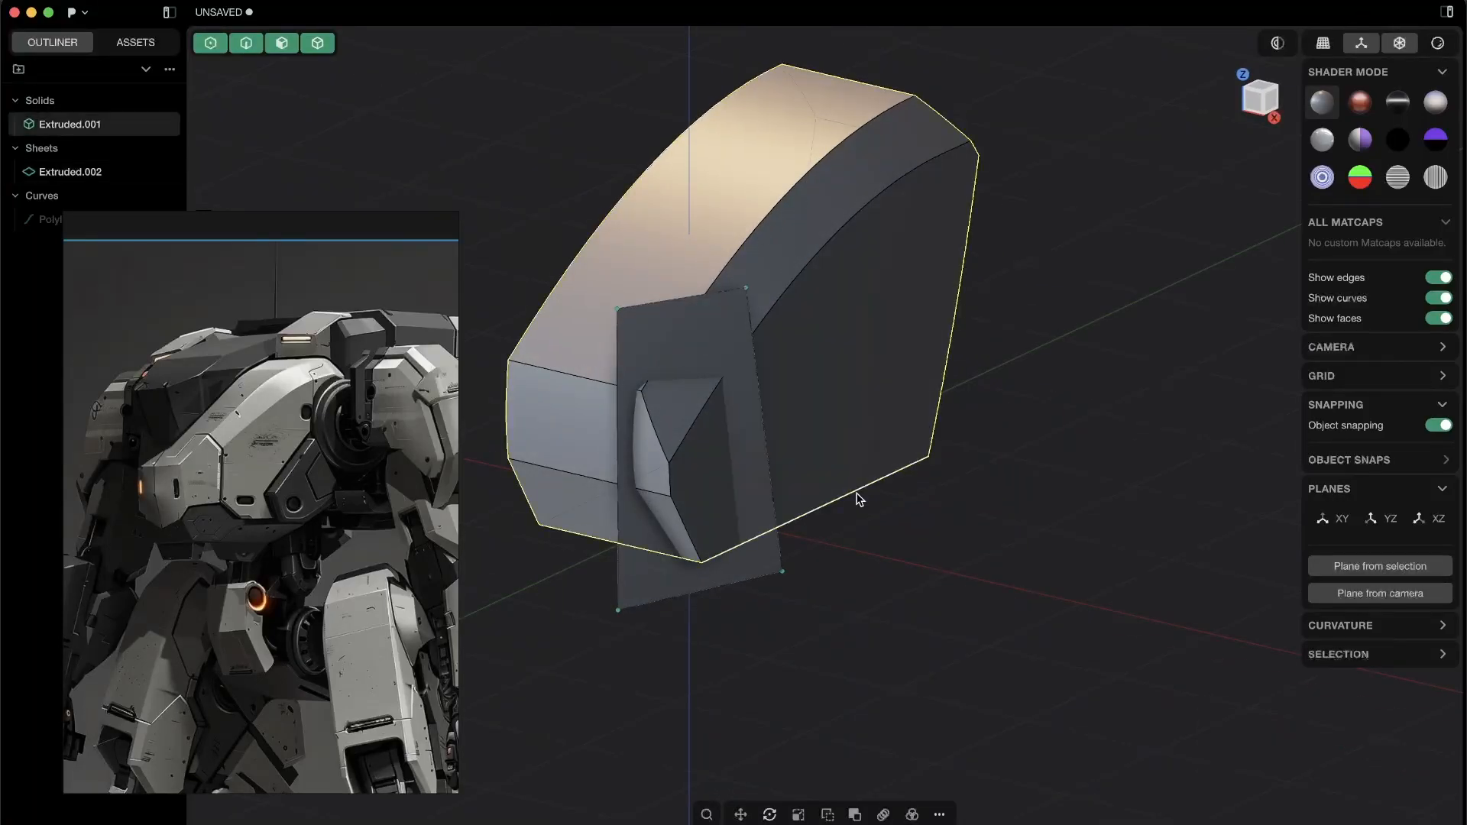
click(754, 568)
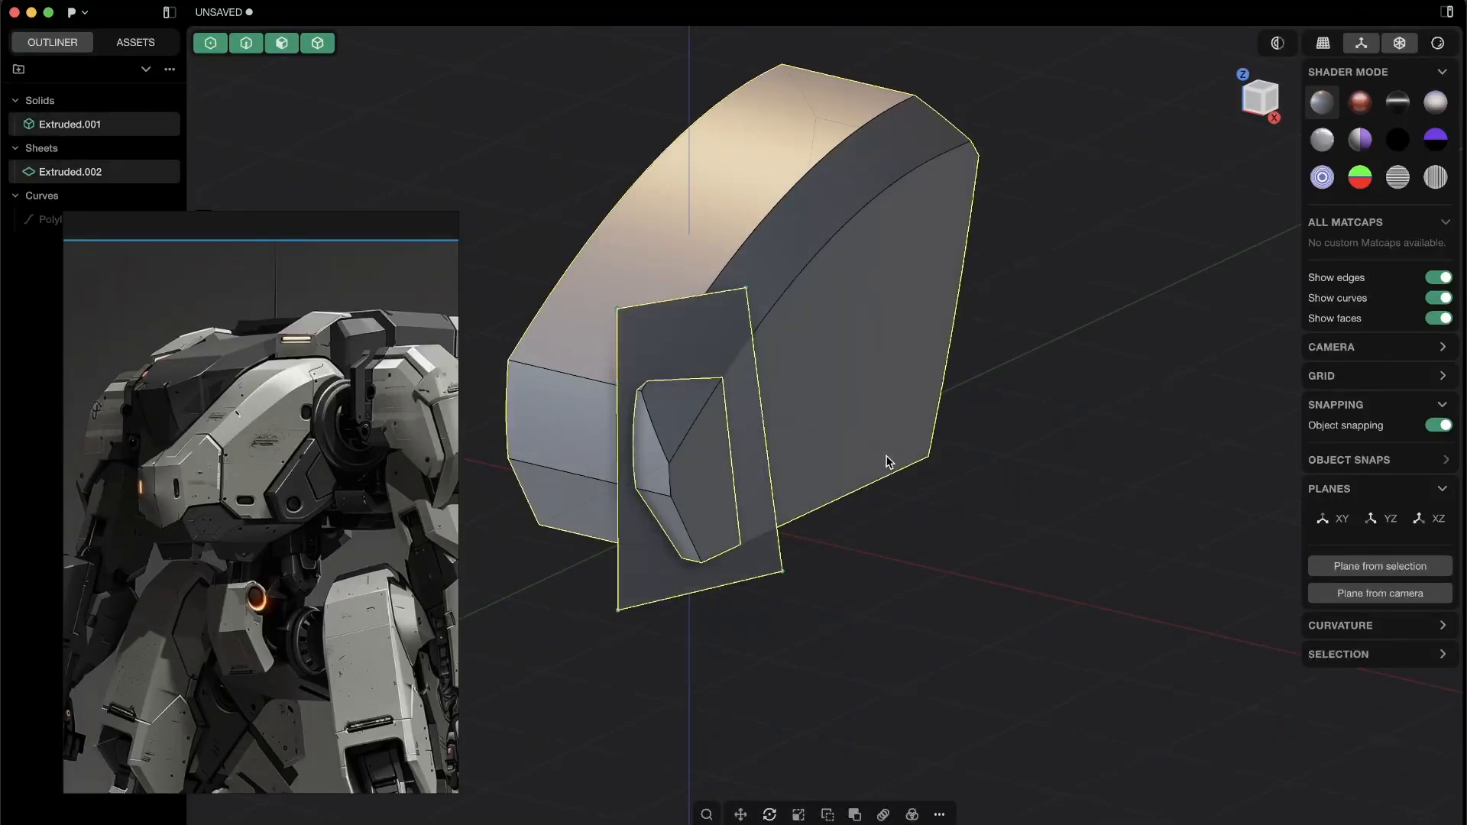
key(shift+d)
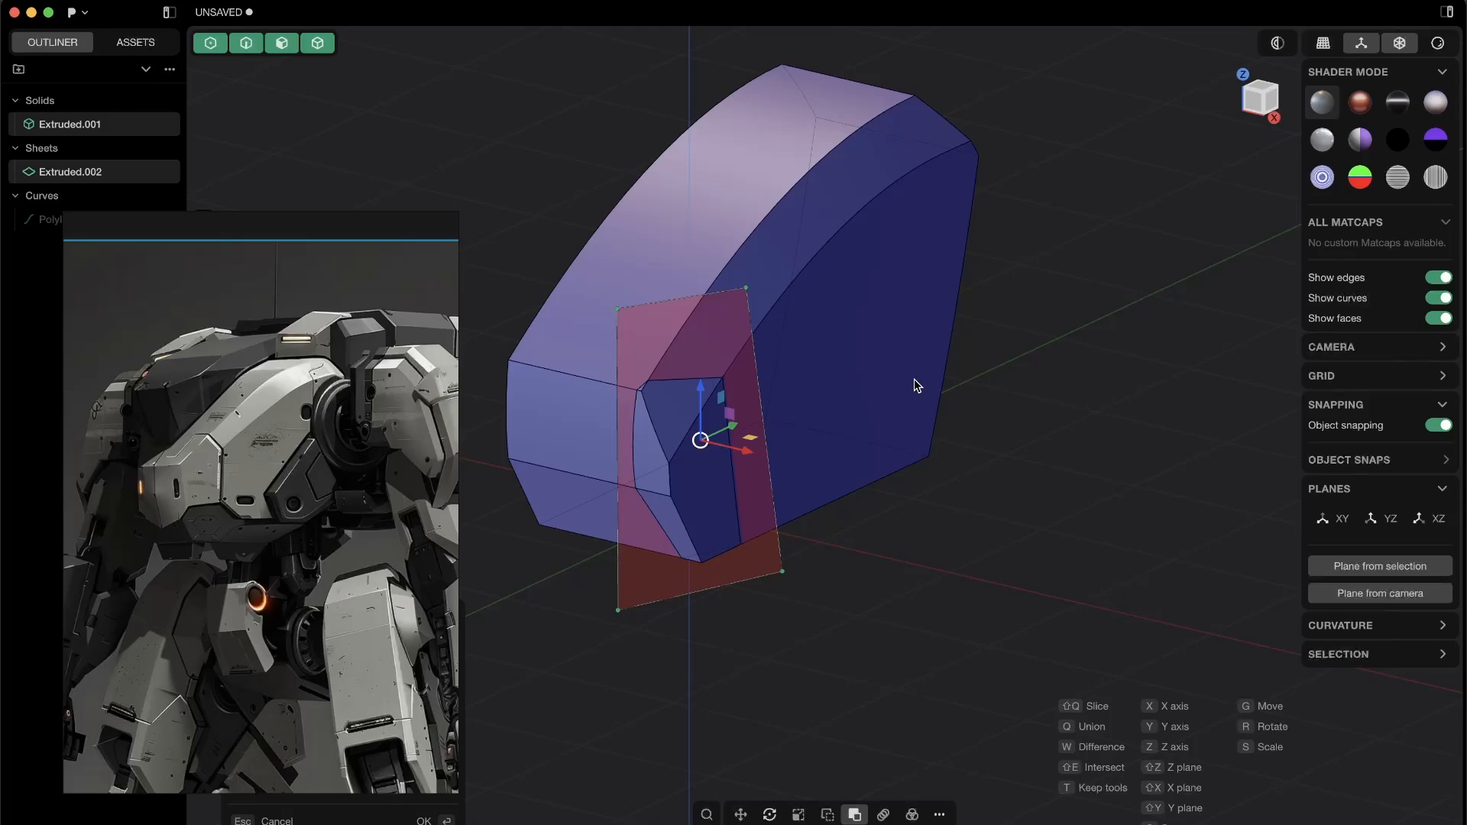
key(shift+q)
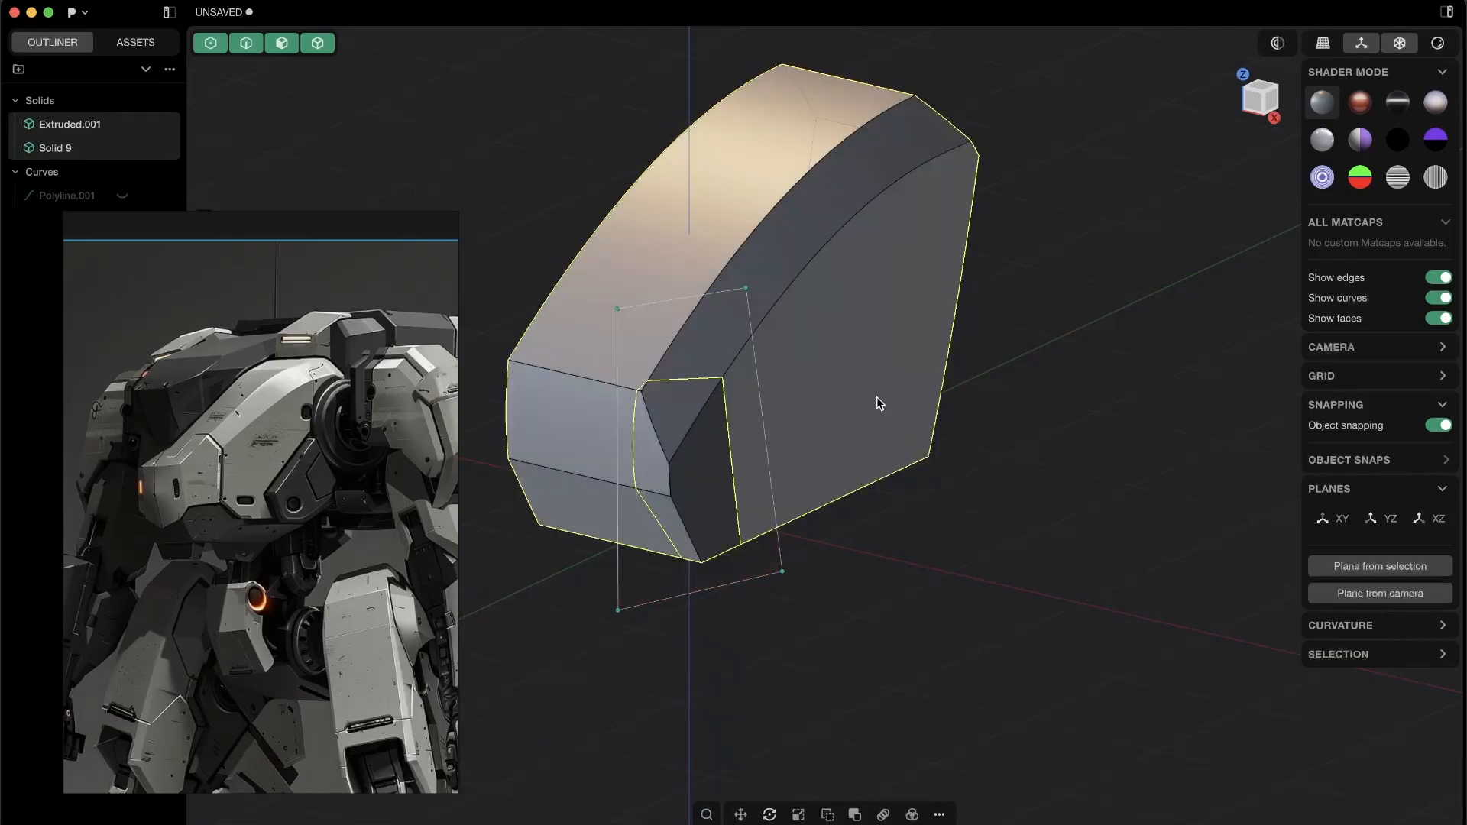
- Delete the cut-off corner piece and hide the solid's edge lines with Alt+E
click(843, 647)
click(718, 433)
key(Delete)
mouse_move(822, 440)
middle_down()
mouse_move(720, 307)
mouse_move(777, 398)
mouse_move(837, 401)
mouse_move(714, 321)
mouse_move(657, 342)
middle_up()
key(alt+e)
mouse_move(759, 390)
middle_down()
mouse_move(783, 355)
mouse_move(769, 360)
mouse_move(790, 413)
mouse_move(748, 393)
middle_up()
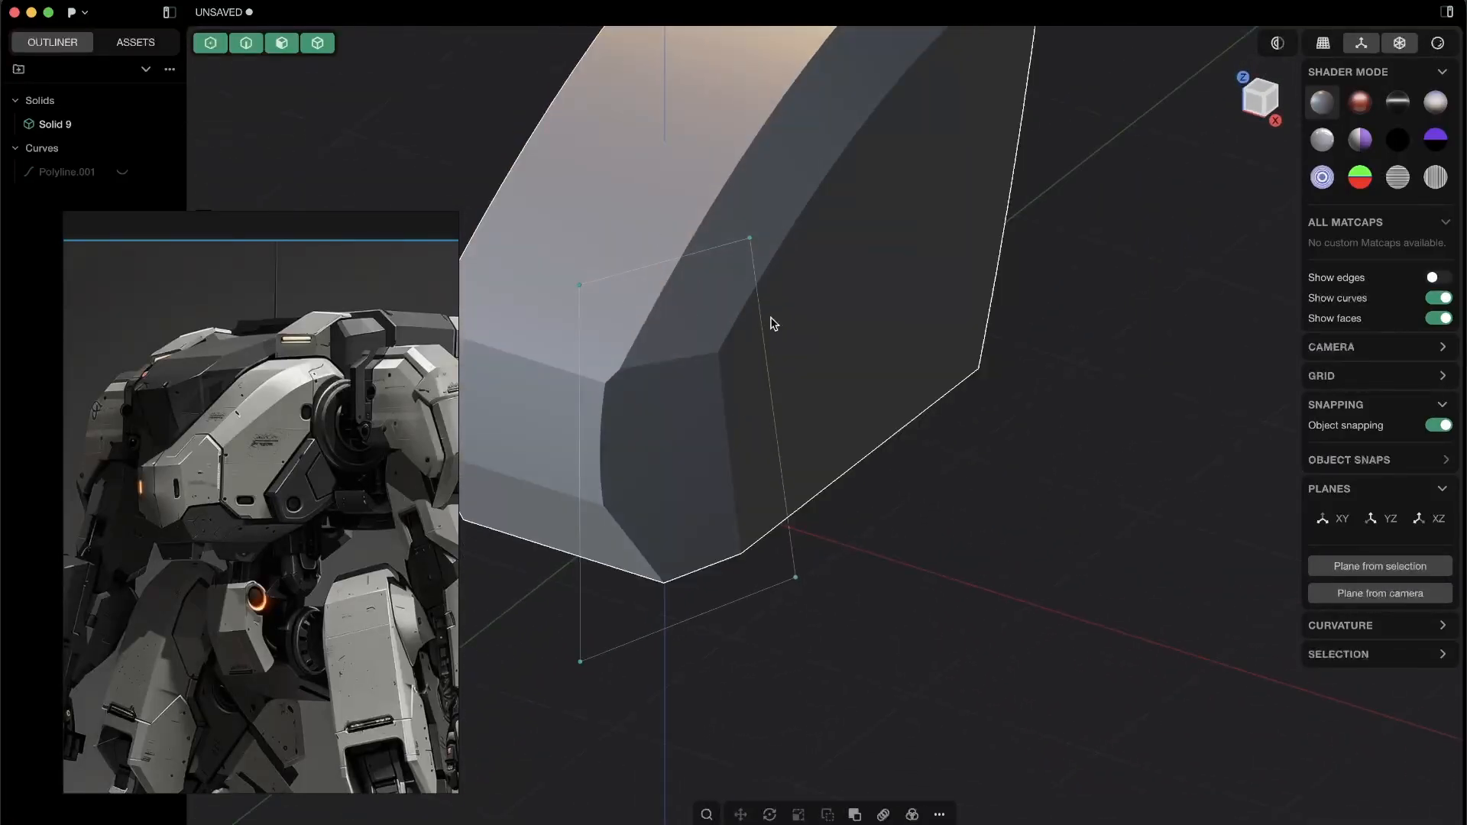
shift+middle_drag(772, 324, 837, 285)
- Select the chamfered solid and toggle its construction points and guides off
click(862, 331)
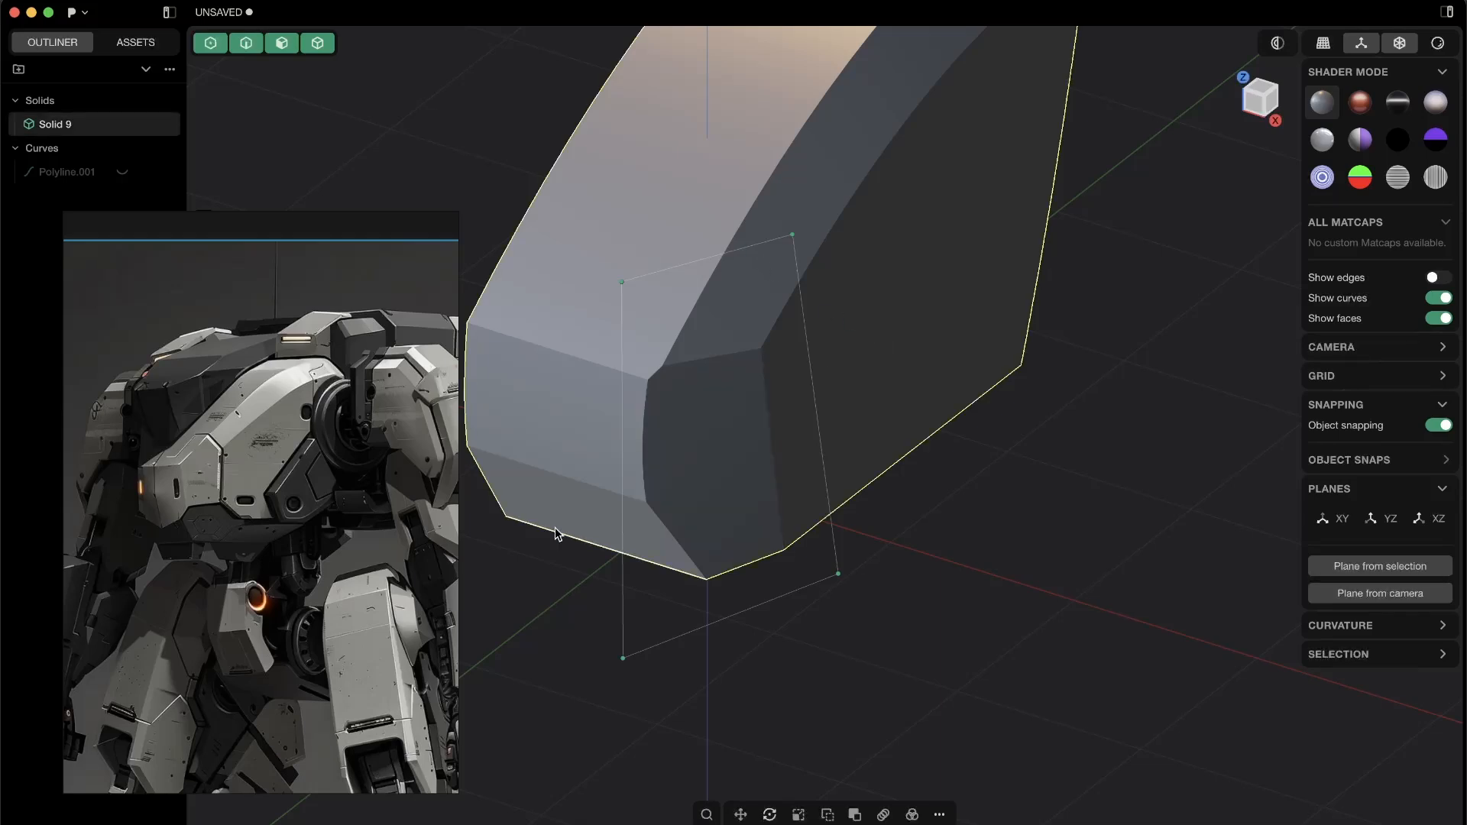
text(ftogg)
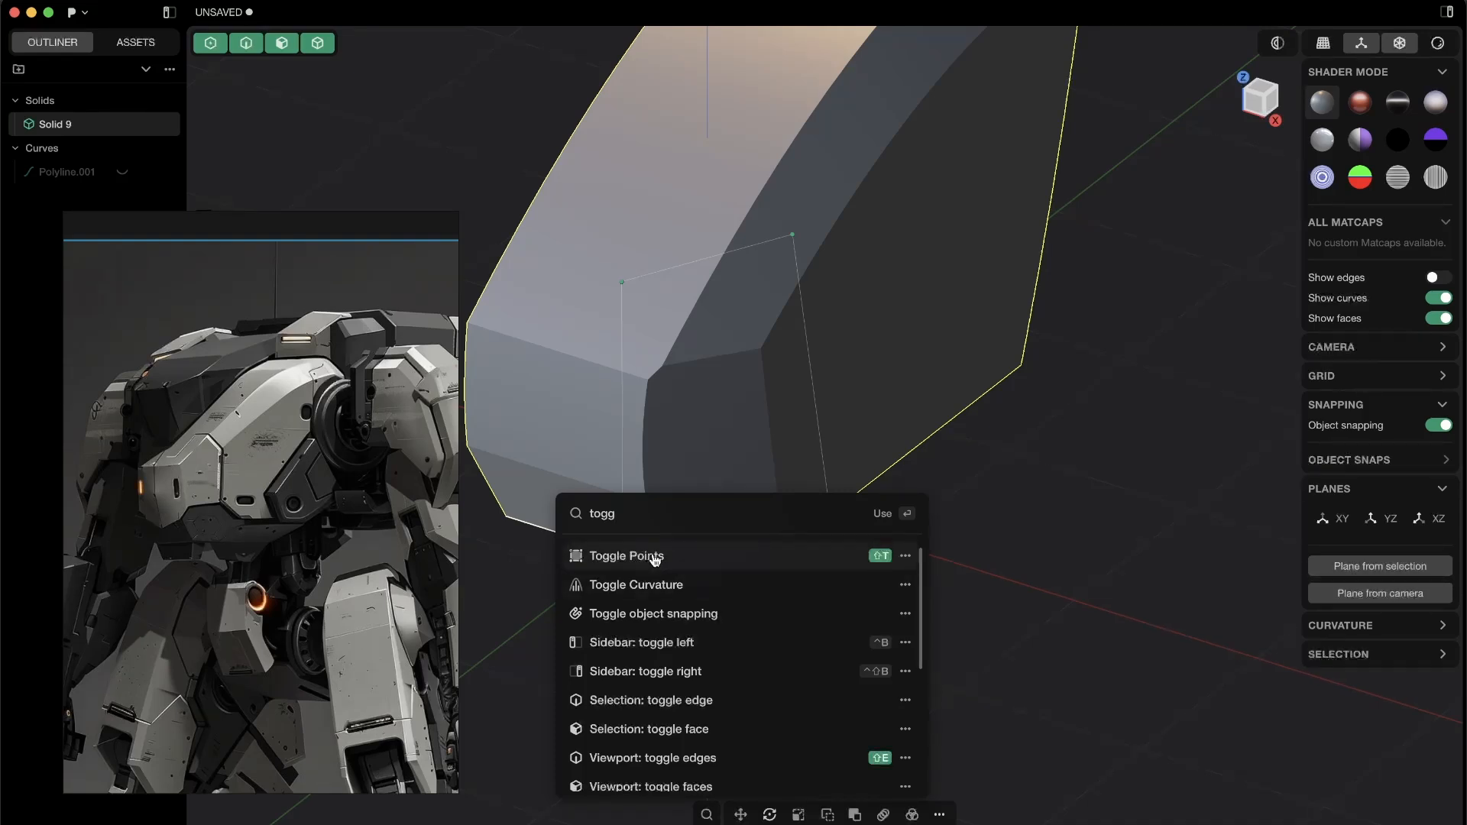
click(823, 558)
- Fillet one edge of the solid to about 1.5 m and confirm it
key(f)
middle_drag(712, 363, 760, 230)
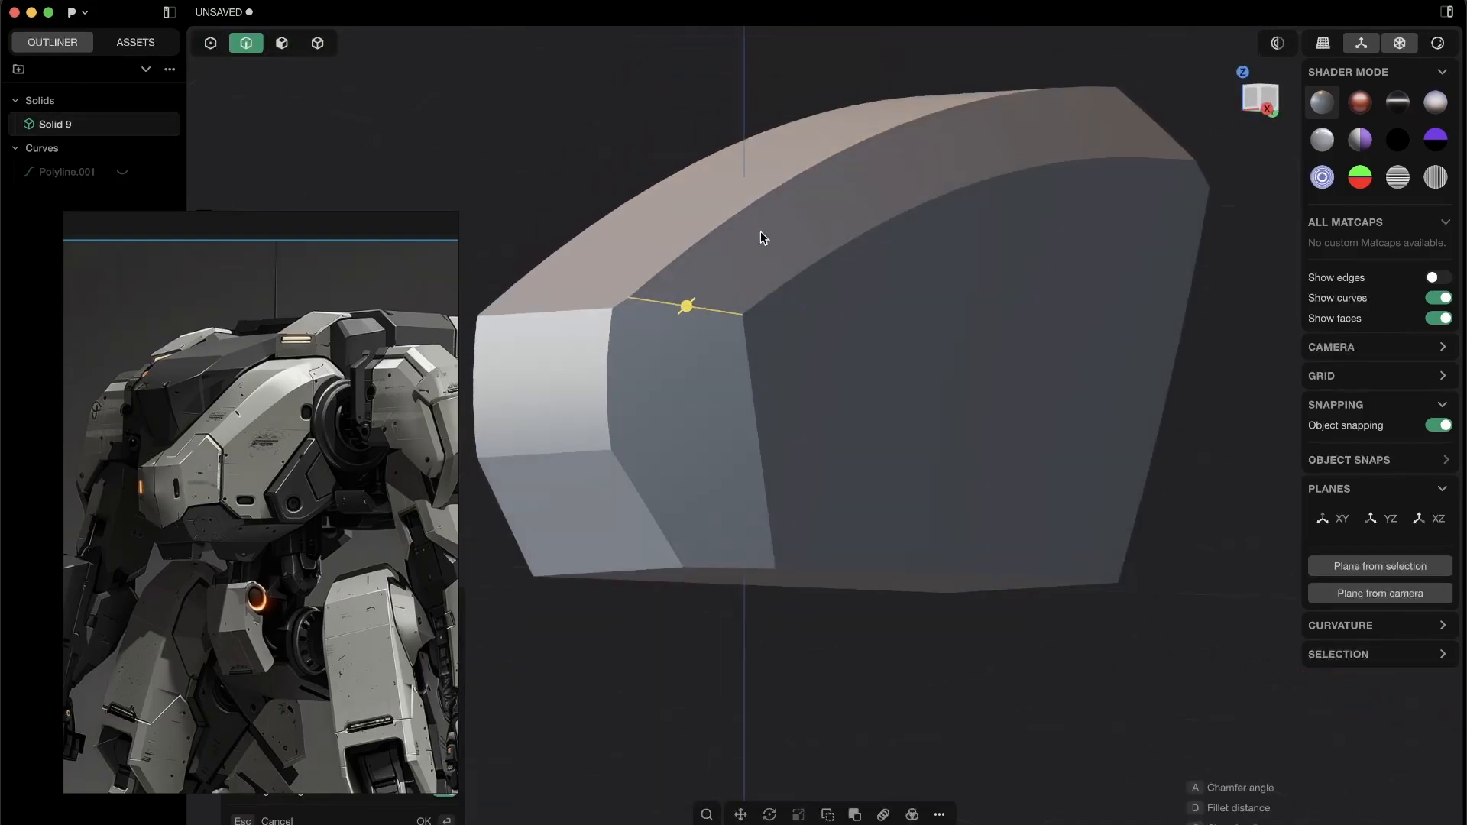
mouse_move(688, 307)
mouse_down()
mouse_move(796, 226)
mouse_move(768, 236)
mouse_up()
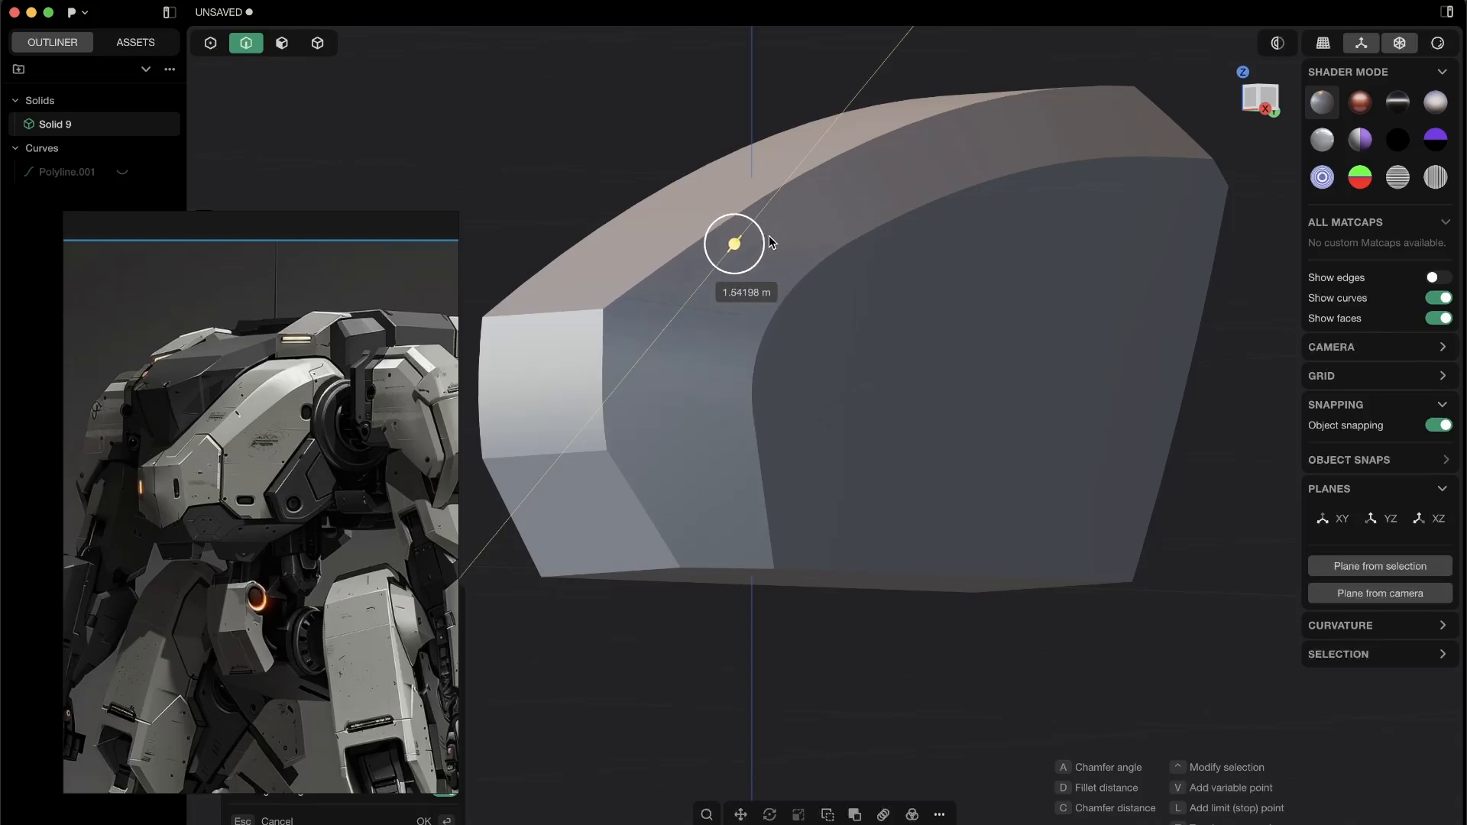
mouse_move(848, 305)
middle_down()
mouse_move(741, 335)
mouse_move(858, 377)
mouse_move(933, 333)
middle_up()
key(Return)
key(3)
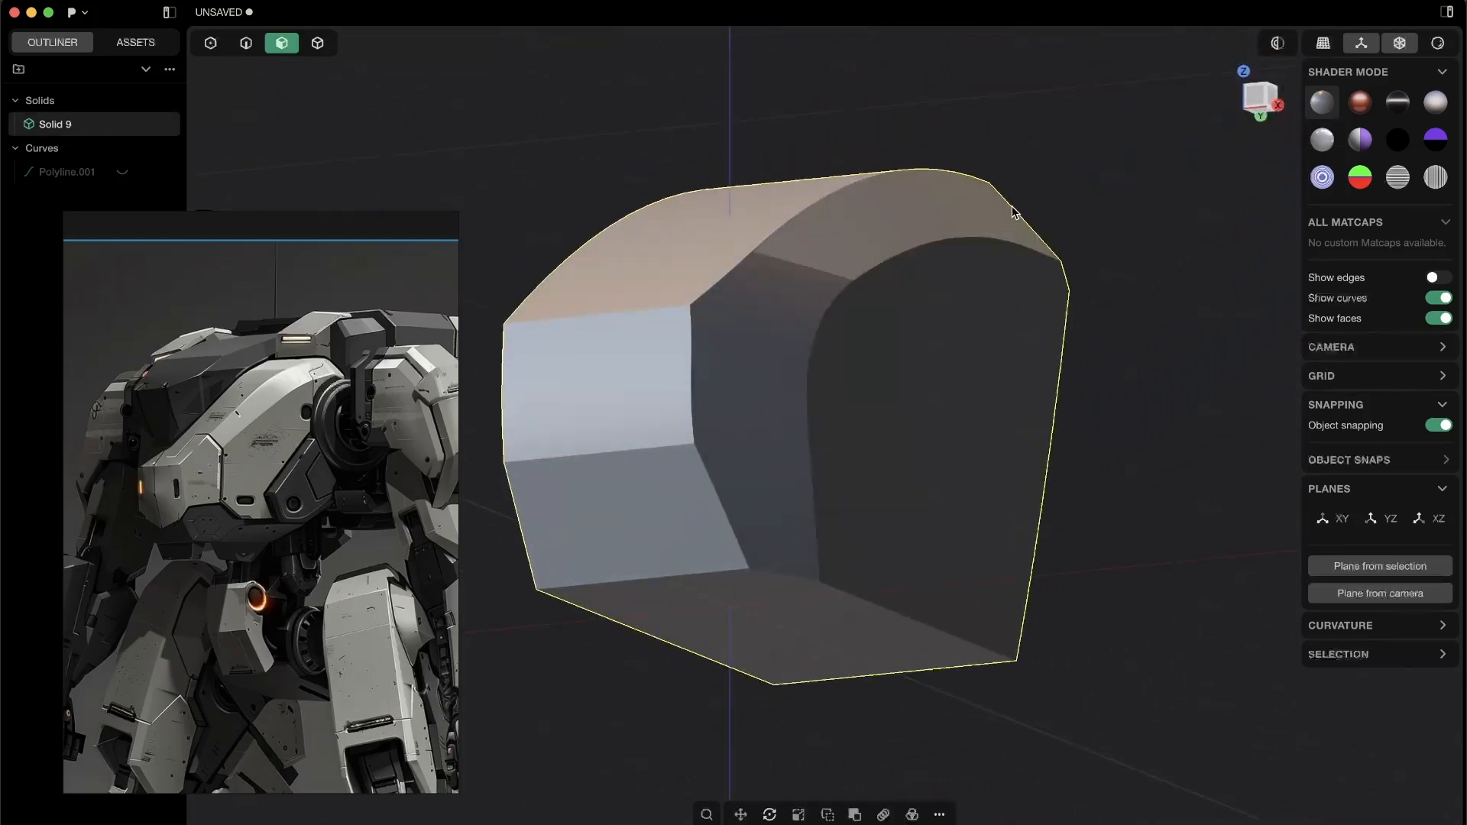
mouse_move(829, 242)
middle_down()
mouse_move(745, 491)
mouse_move(897, 239)
mouse_move(803, 276)
mouse_move(826, 350)
mouse_move(904, 331)
mouse_move(841, 369)
mouse_move(1003, 203)
middle_up()
scroll(721, 505, up, 5)
scroll(720, 497, up, 3)
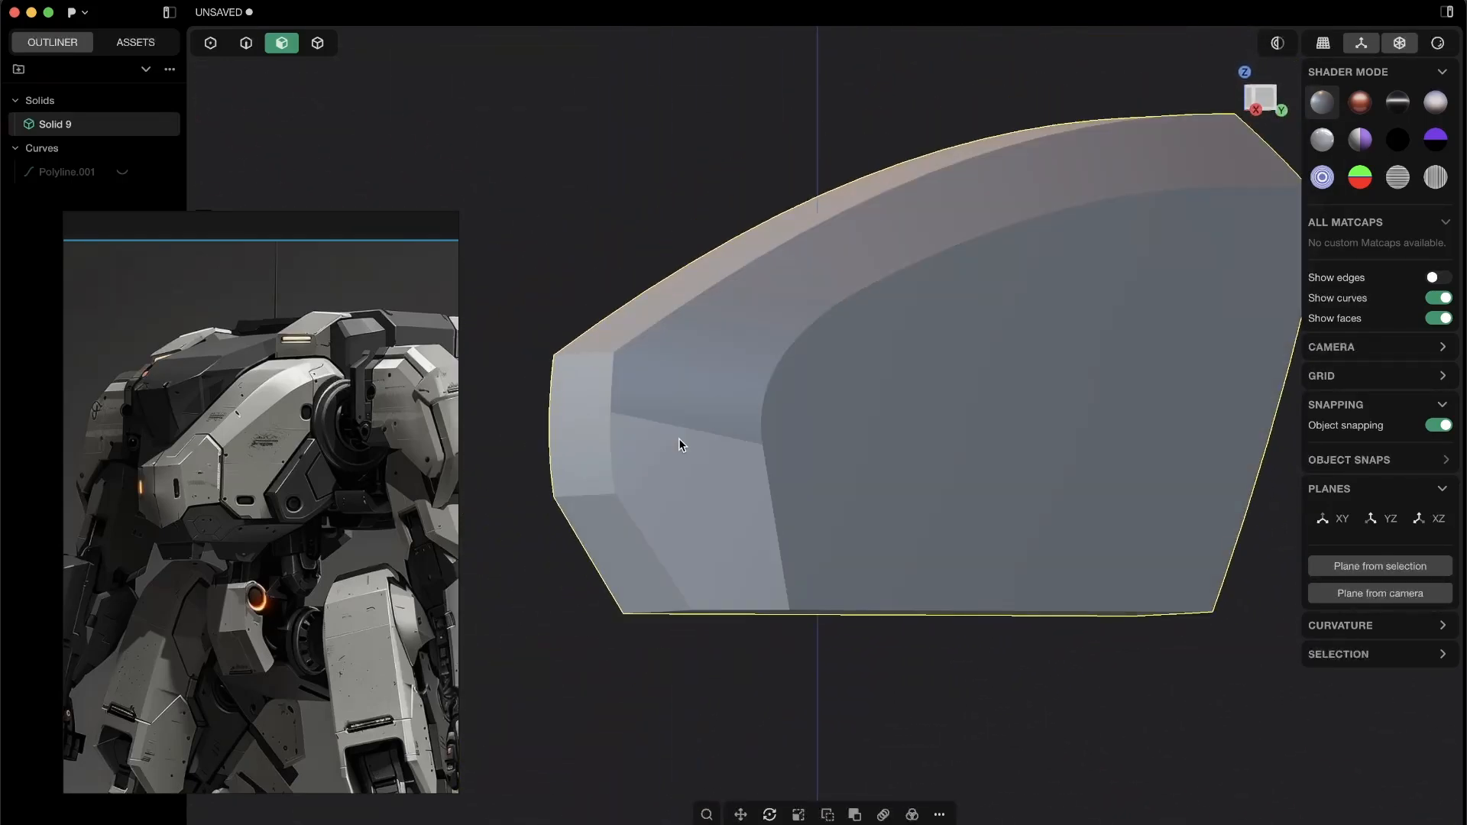
- Fillet the edge beside the chamfer to about 0.37 m and confirm
mouse_move(750, 386)
middle_down()
mouse_move(911, 83)
mouse_move(760, 272)
middle_up()
scroll(697, 275, up, 3)
key(2)
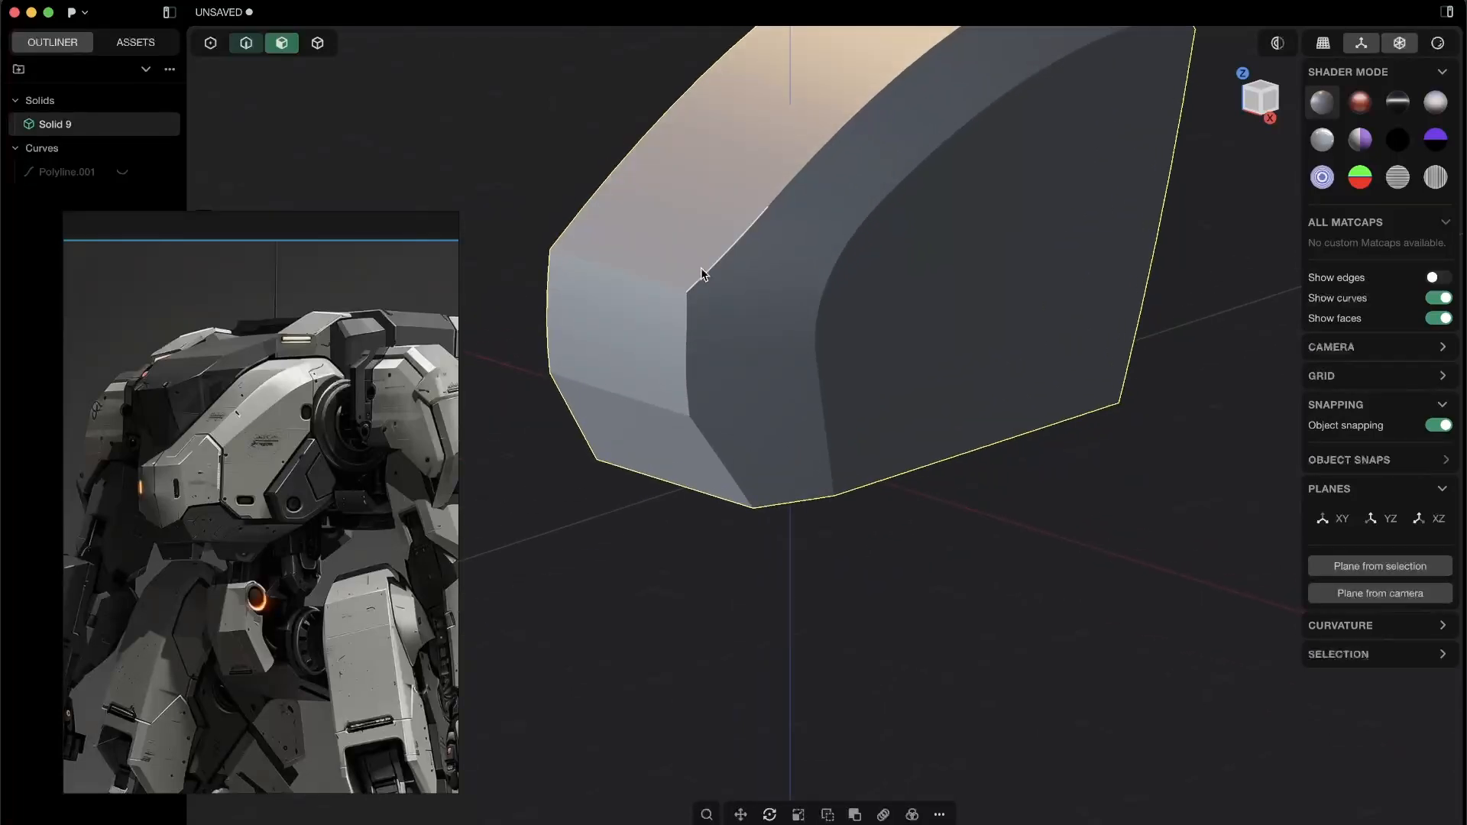
click(642, 278)
key(f)
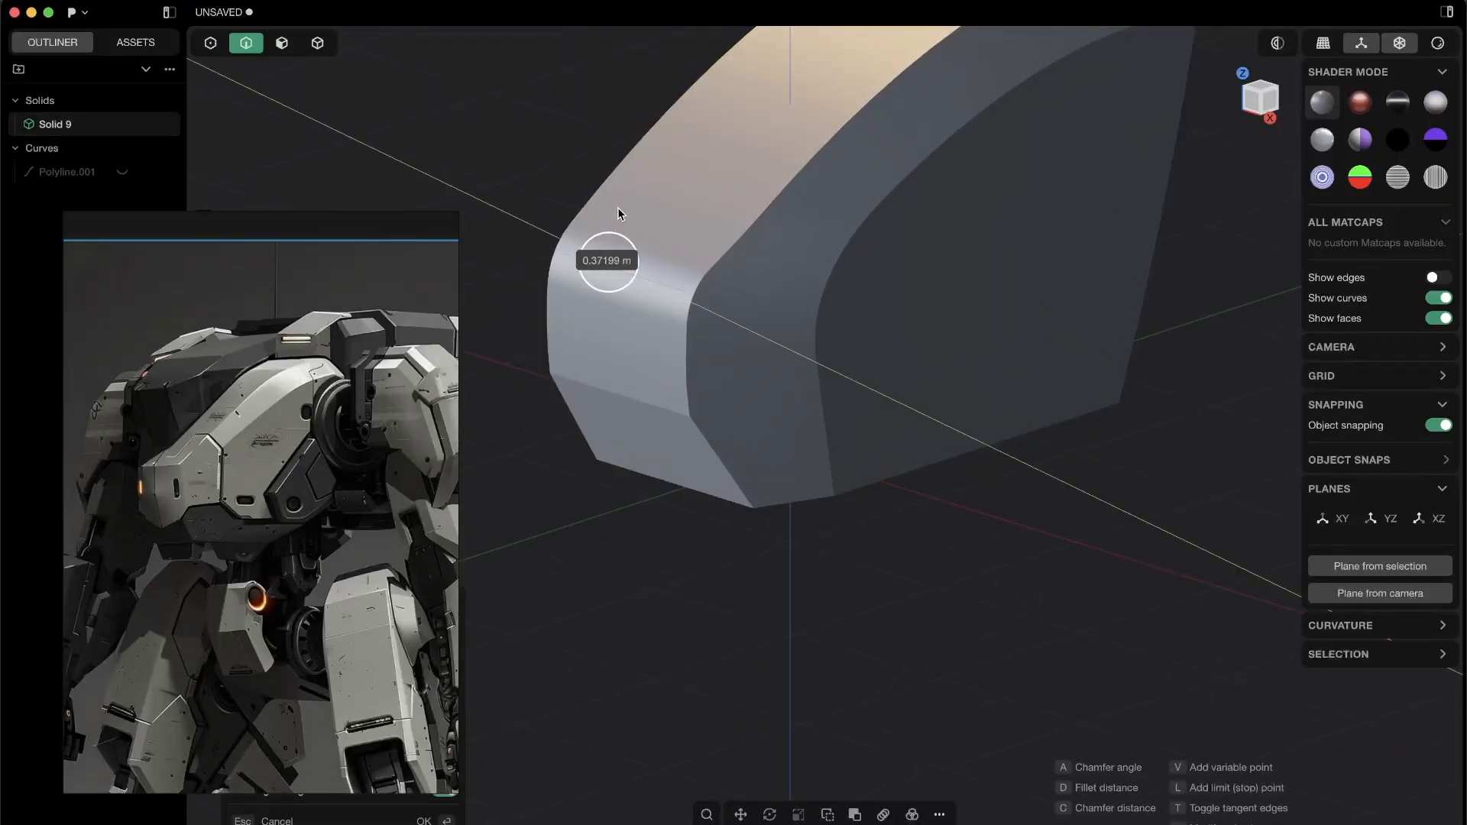
key(Return)
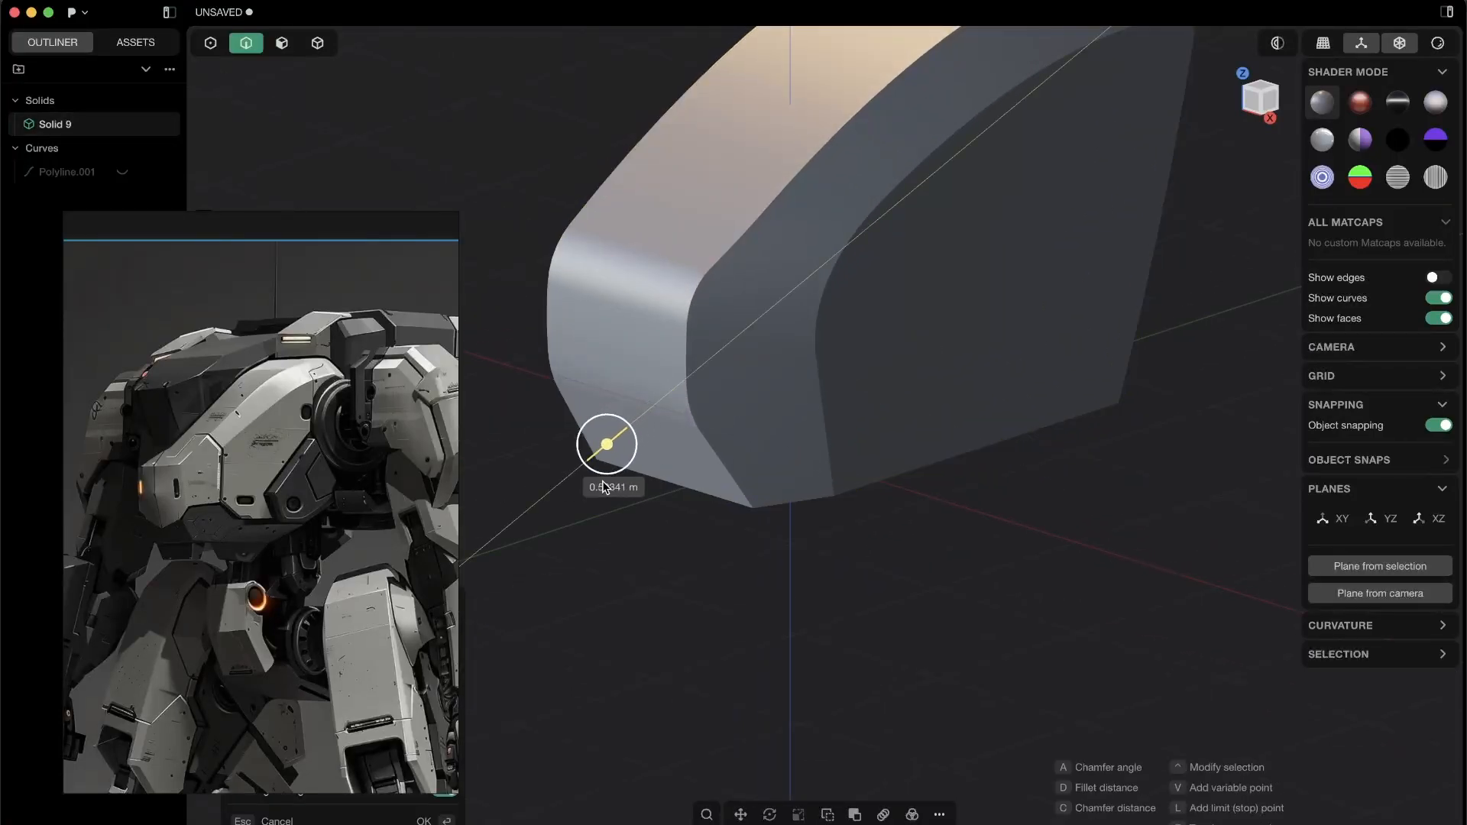
- Mirror the filleted solid into a second copy with Alt+X
mouse_move(707, 413)
middle_down()
mouse_move(677, 295)
mouse_move(815, 321)
mouse_move(813, 343)
middle_up()
key(Return)
key(alt+x)
mouse_move(854, 486)
middle_down()
mouse_move(987, 364)
mouse_move(962, 311)
mouse_move(819, 279)
mouse_move(691, 279)
mouse_move(655, 387)
mouse_move(829, 344)
mouse_move(749, 432)
mouse_move(873, 354)
mouse_move(780, 406)
mouse_move(790, 442)
mouse_move(703, 246)
middle_up()
key(Return)
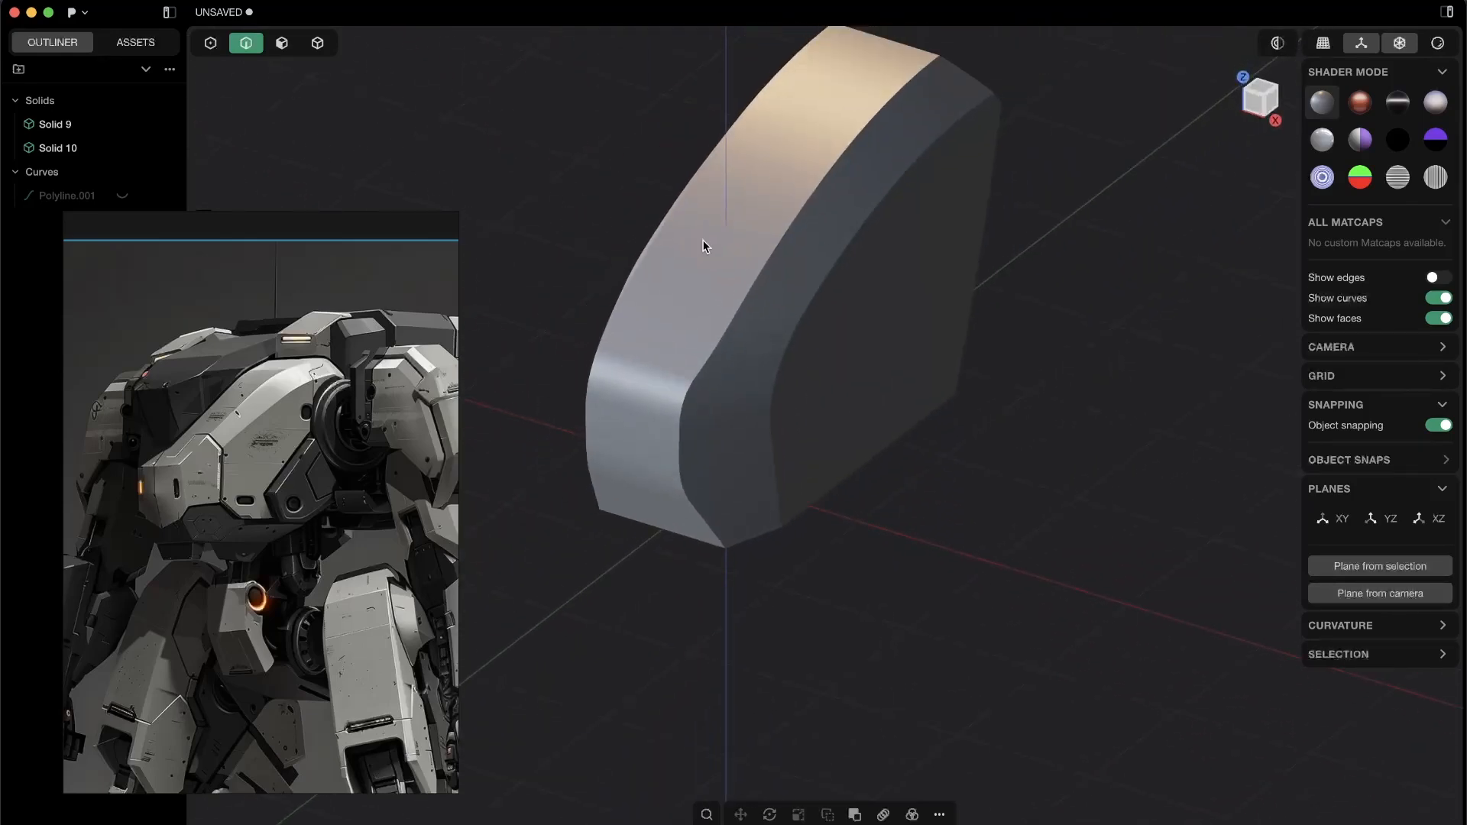
middle_drag(890, 364, 627, 393)
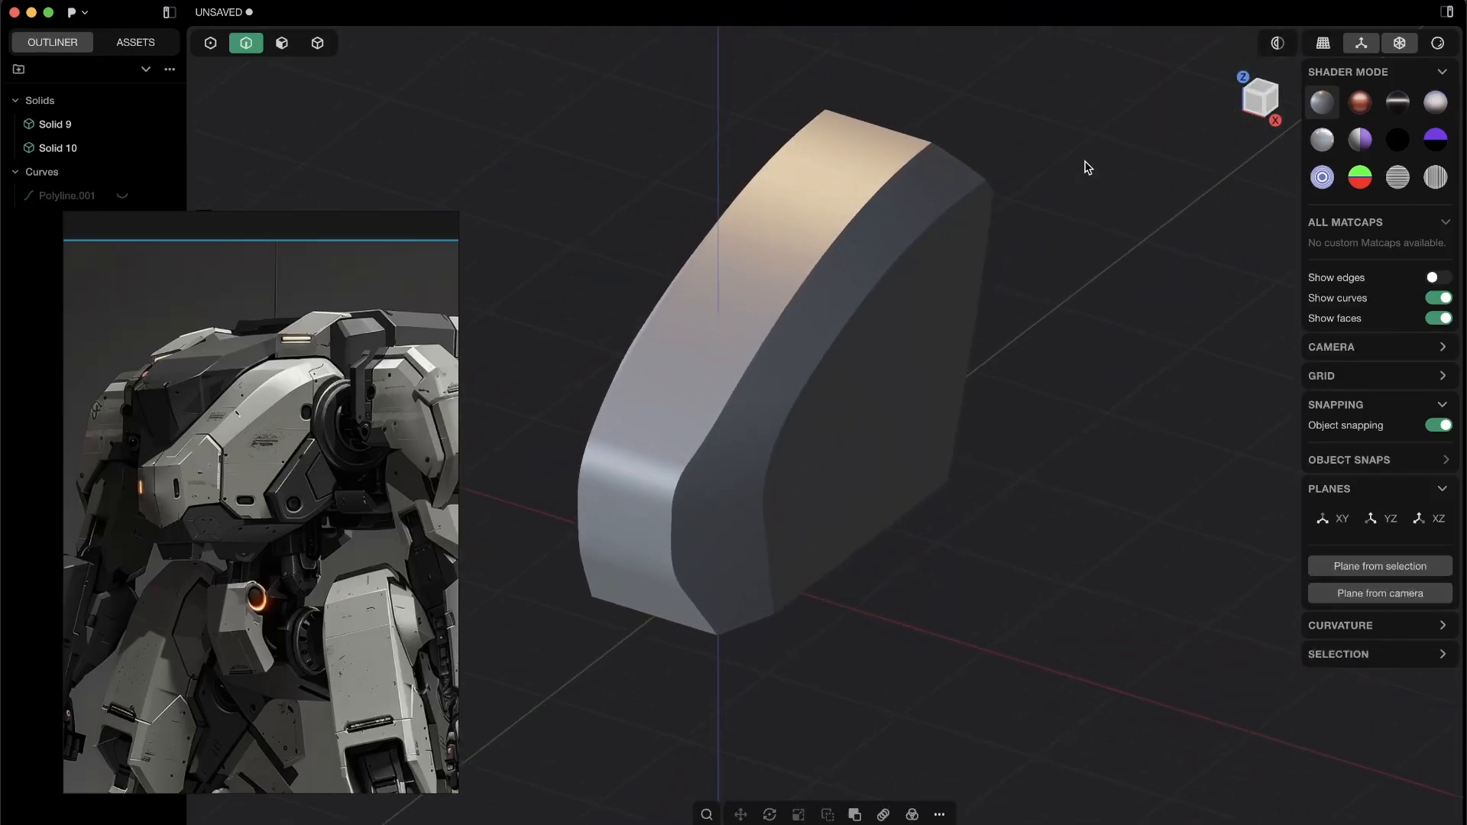
mouse_move(736, 437)
middle_down()
mouse_move(845, 400)
mouse_move(813, 344)
mouse_move(746, 416)
mouse_move(770, 386)
mouse_move(756, 443)
mouse_move(806, 534)
mouse_move(721, 478)
mouse_move(692, 538)
mouse_move(717, 550)
mouse_move(383, 412)
middle_up()
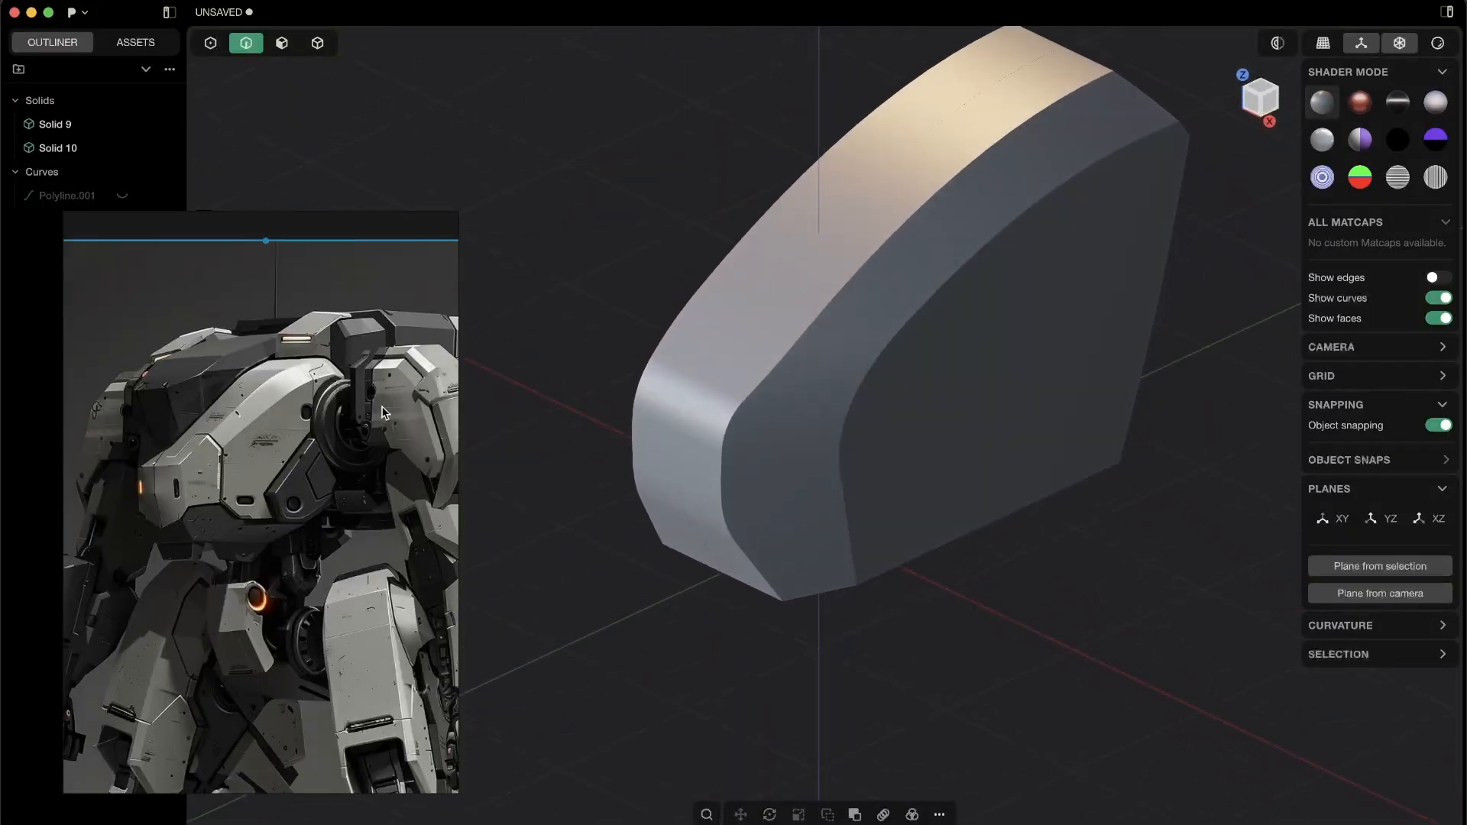